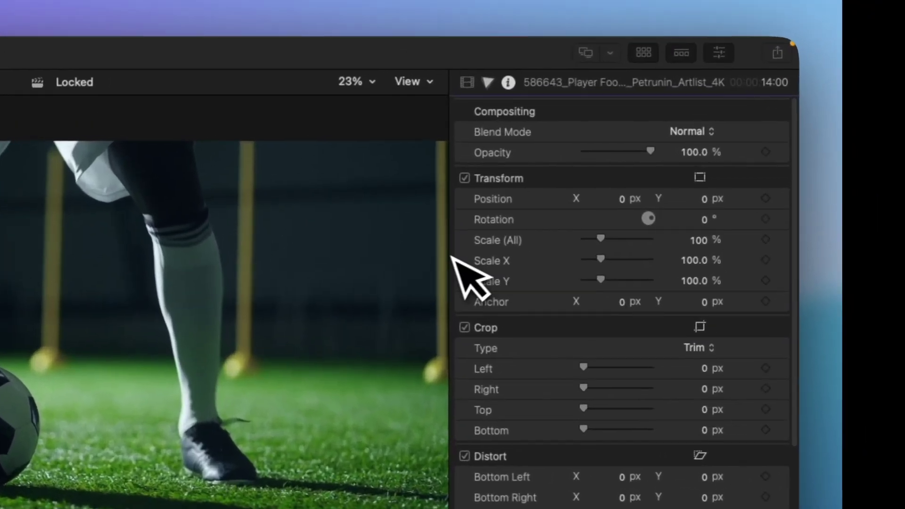
# - Set the soccer clip's Scale (All) to -120%
pyautogui.click(697, 240)
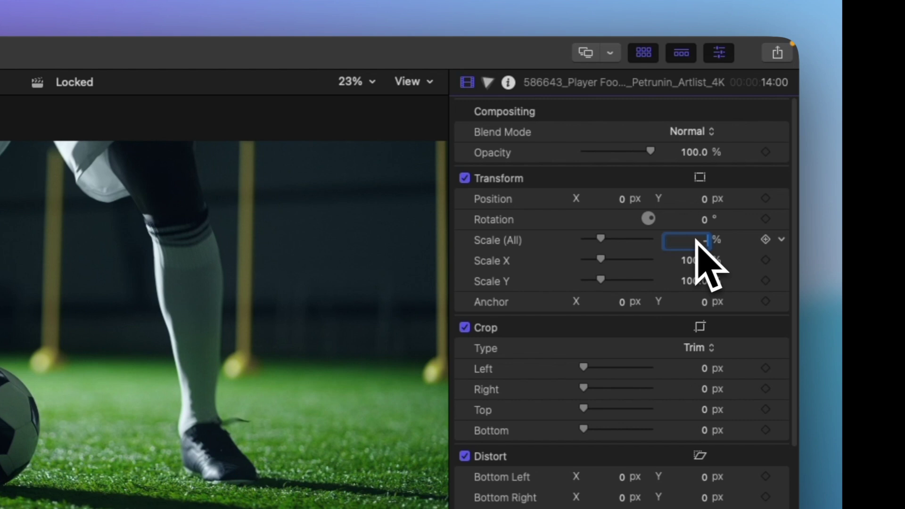
pyautogui.write('-120')
pyautogui.press('Return')
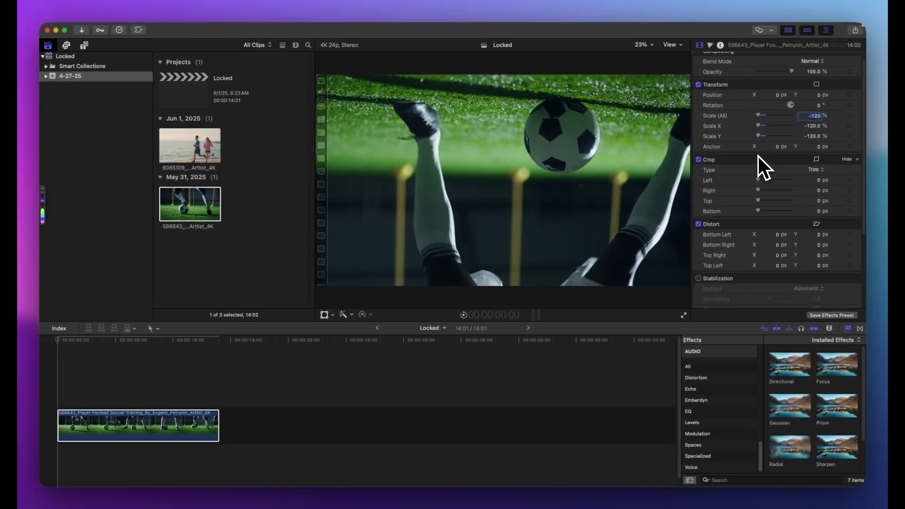
# - Add an object tracker to the soccer clip from the start of the timeline
pyautogui.scroll(-5, 778, 174)
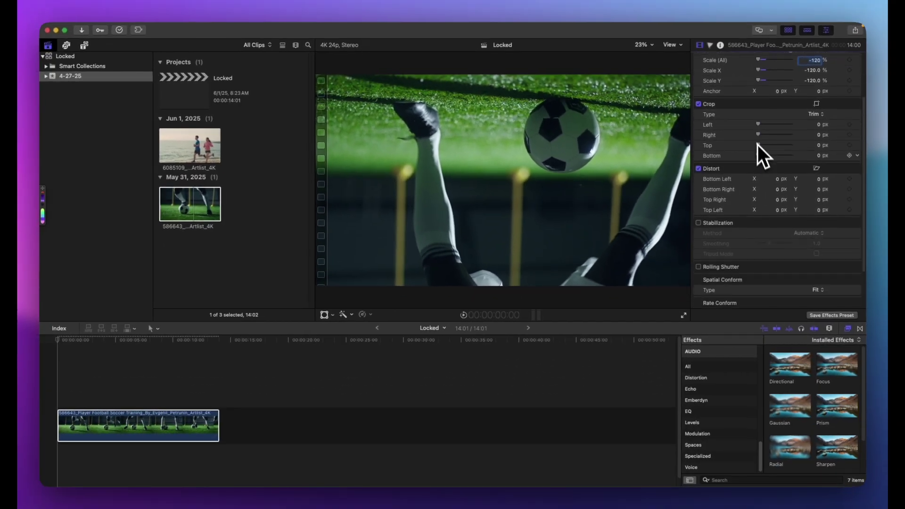
pyautogui.click(137, 436)
pyautogui.press('space')
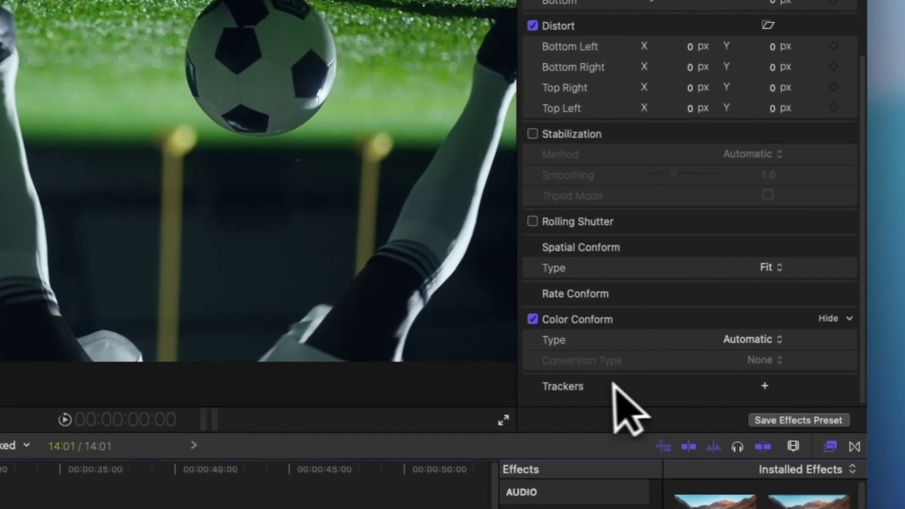
pyautogui.click(762, 384)
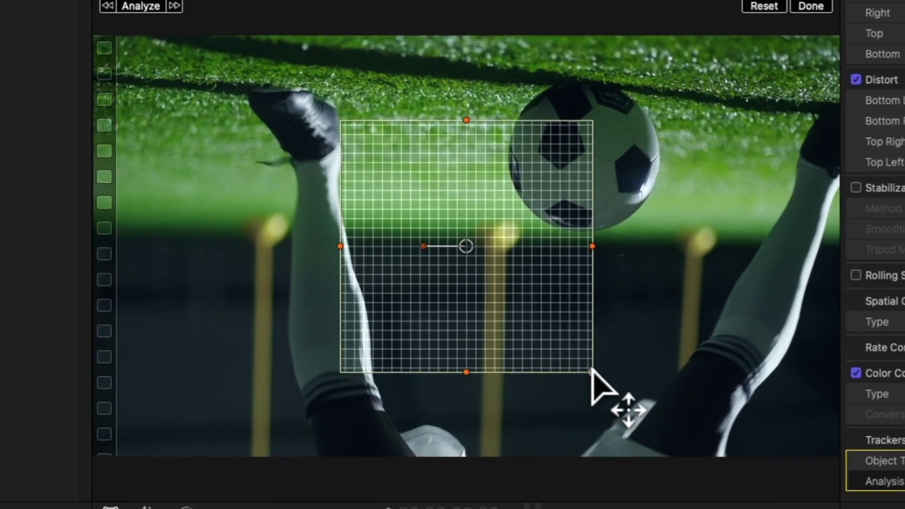
# - Shape the tracker region into a circle fitted around the soccer ball and analyze its motion
pyautogui.moveTo(581, 316); pyautogui.dragTo(430, 218)
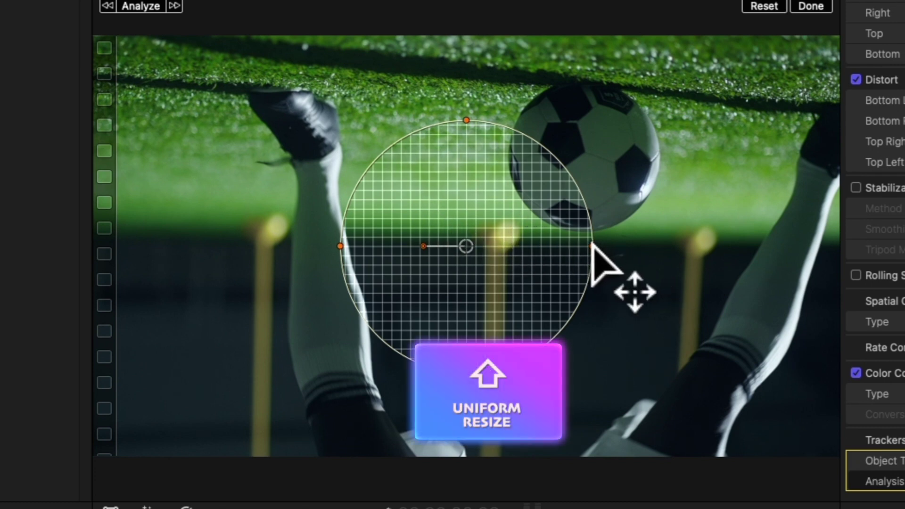
pyautogui.moveTo(588, 246); pyautogui.dragTo(654, 157)
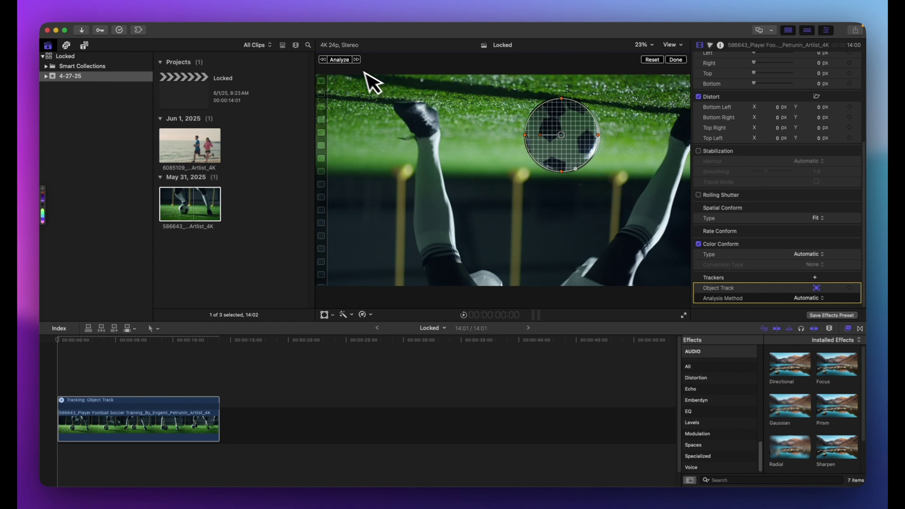
pyautogui.click(339, 60)
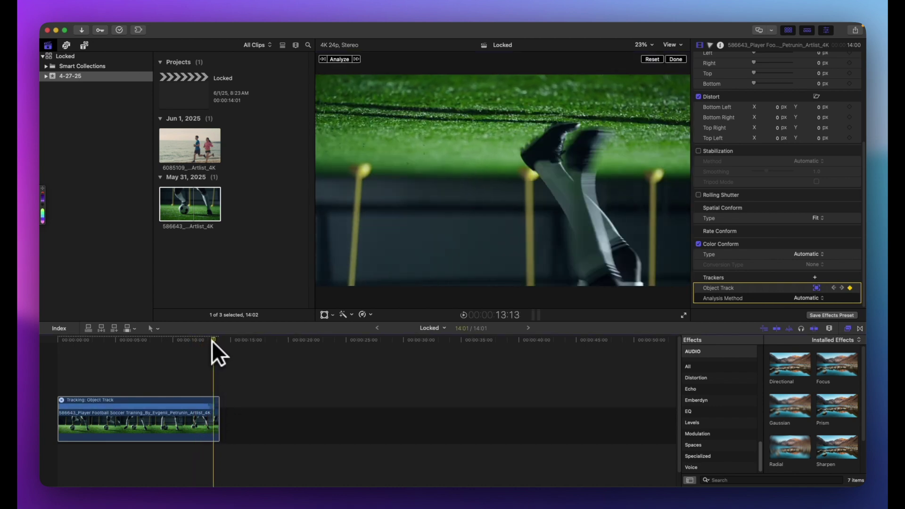
# - Trim the end of the clip to 12:05, while the ball is still fully tracked
pyautogui.moveTo(206, 339)
pyautogui.mouseDown()
pyautogui.moveTo(178, 341)
pyautogui.moveTo(211, 325)
pyautogui.mouseUp()
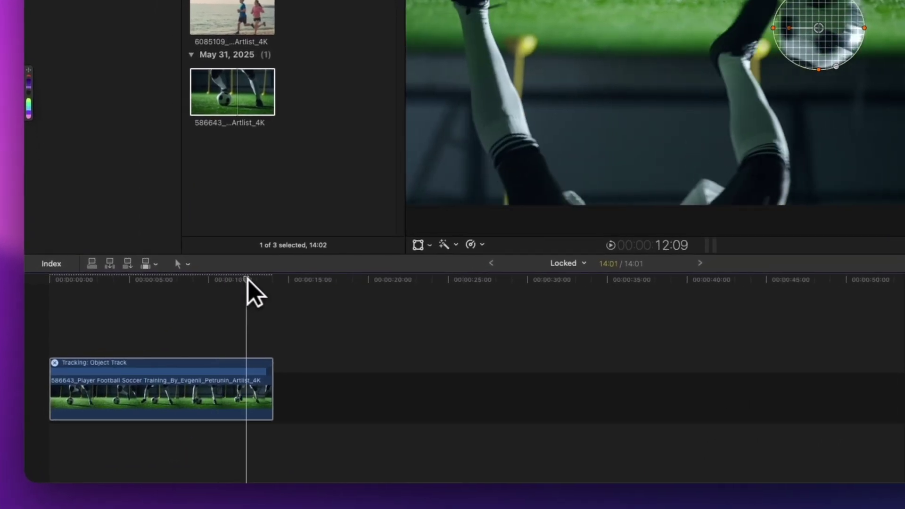
pyautogui.moveTo(247, 279); pyautogui.dragTo(243, 279)
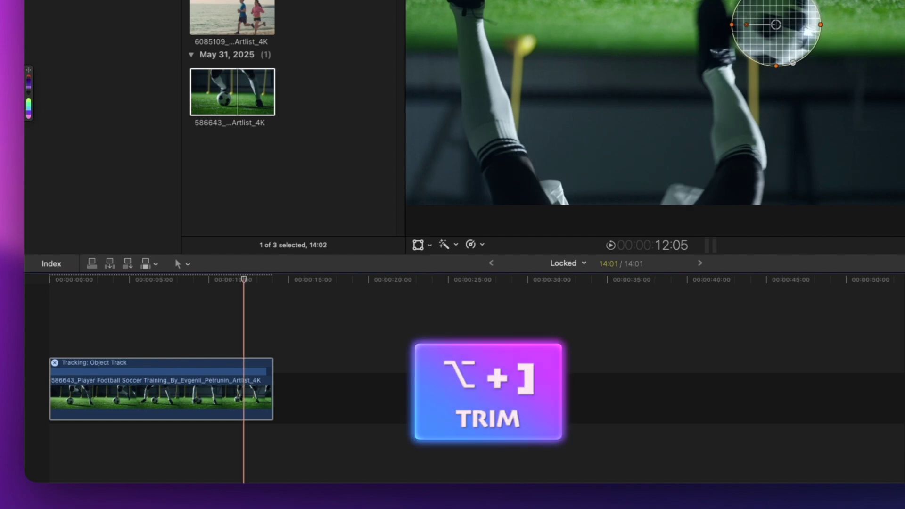
pyautogui.hotkey('alt', ']')
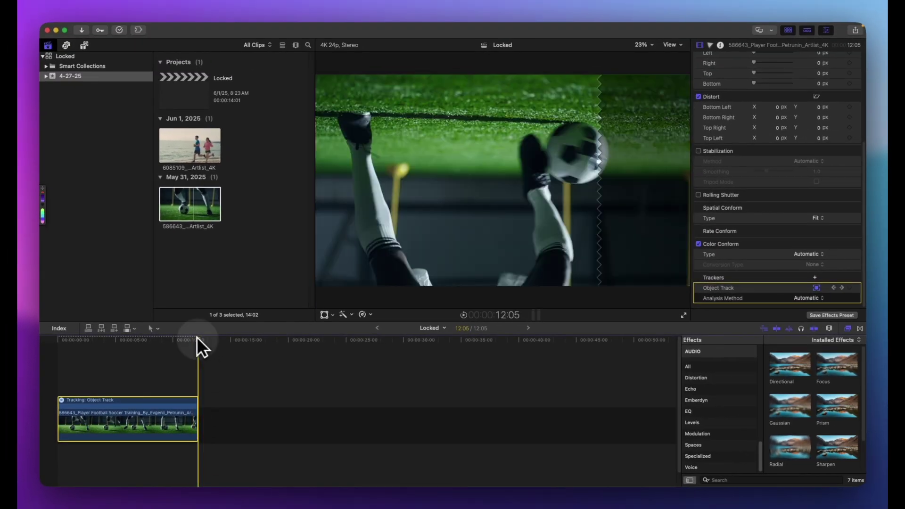
# - Play and scrub through the trimmed clip to check how the tracker follows the ball
pyautogui.press('j')
pyautogui.press('j')
pyautogui.press('j')
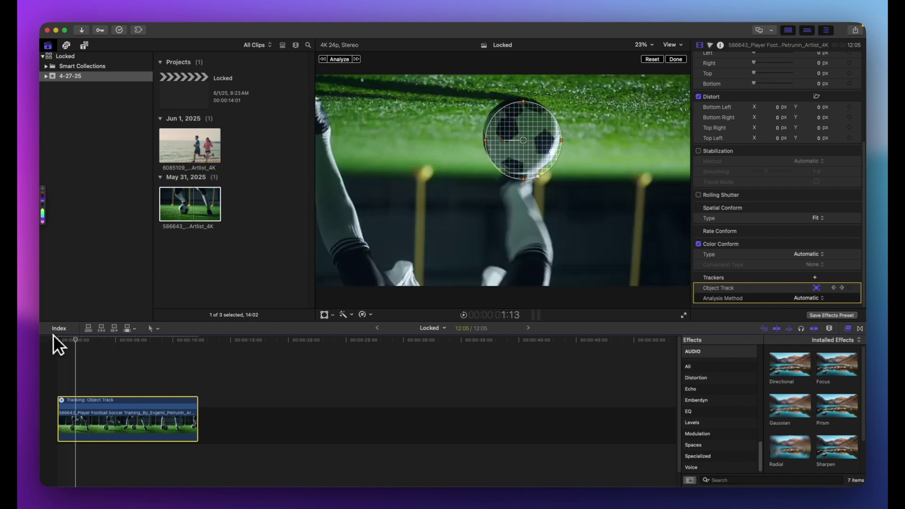
pyautogui.press('l')
pyautogui.press('l')
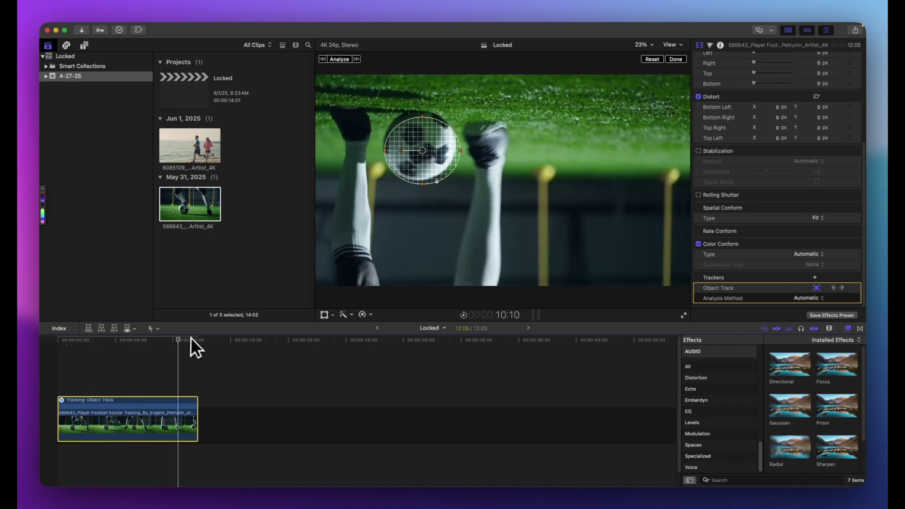
pyautogui.click(167, 336)
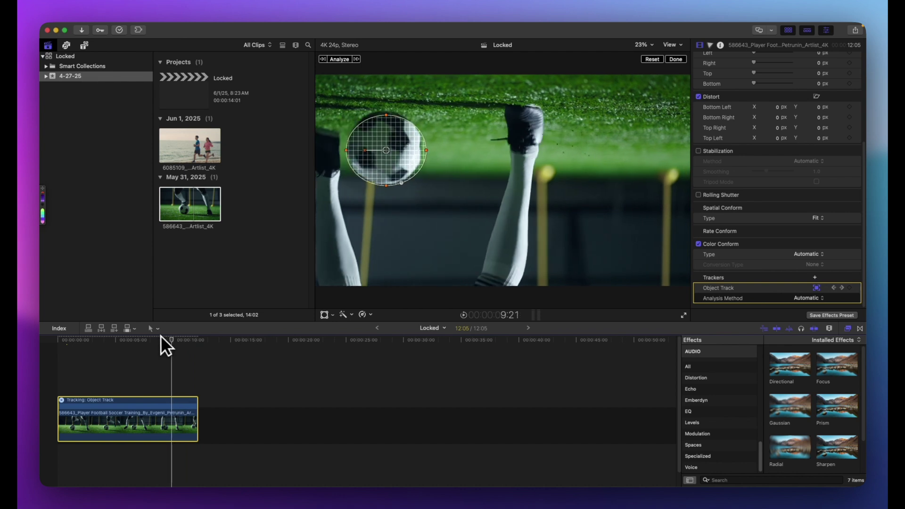
pyautogui.press('space')
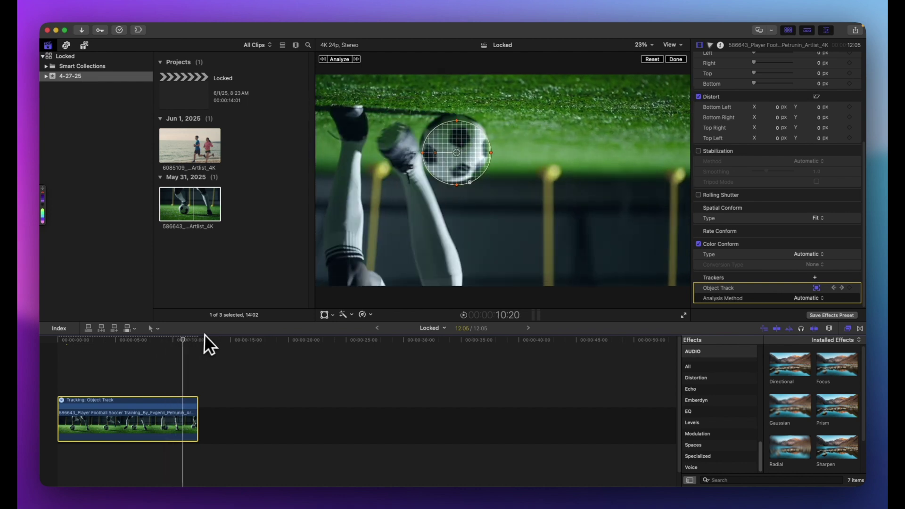
pyautogui.moveTo(129, 330); pyautogui.dragTo(100, 329)
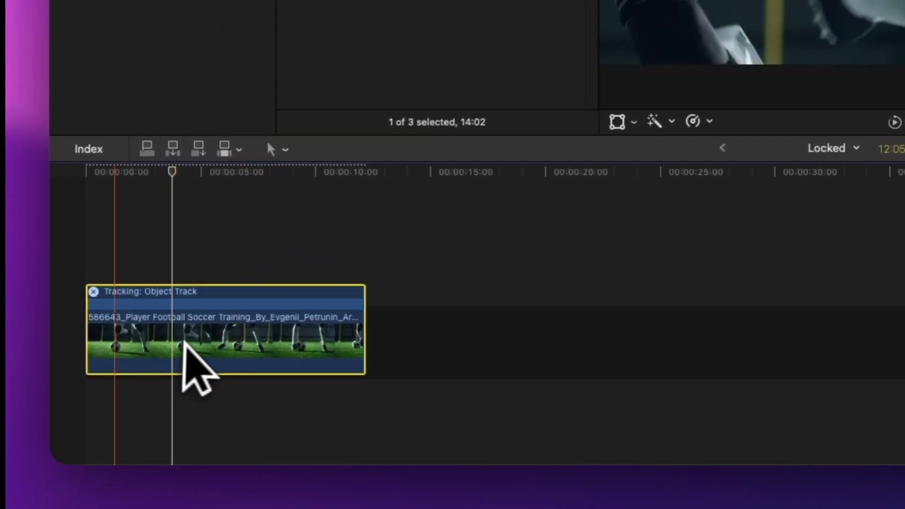
# - Duplicate the tracked clip directly above the original and rename the original clip's object tracker to Ball
pyautogui.moveTo(187, 340); pyautogui.dragTo(187, 218)
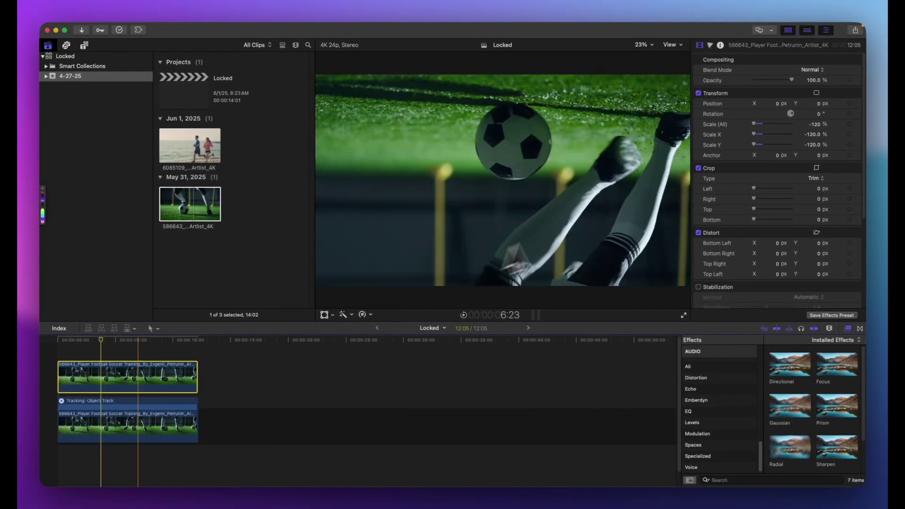
pyautogui.scroll(-5, 768, 189)
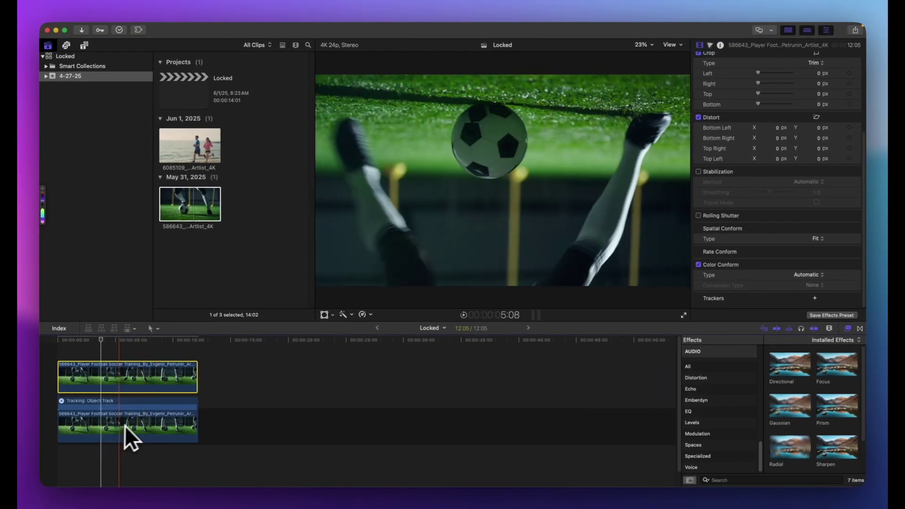
pyautogui.click(125, 425)
pyautogui.scroll(-10, 779, 179)
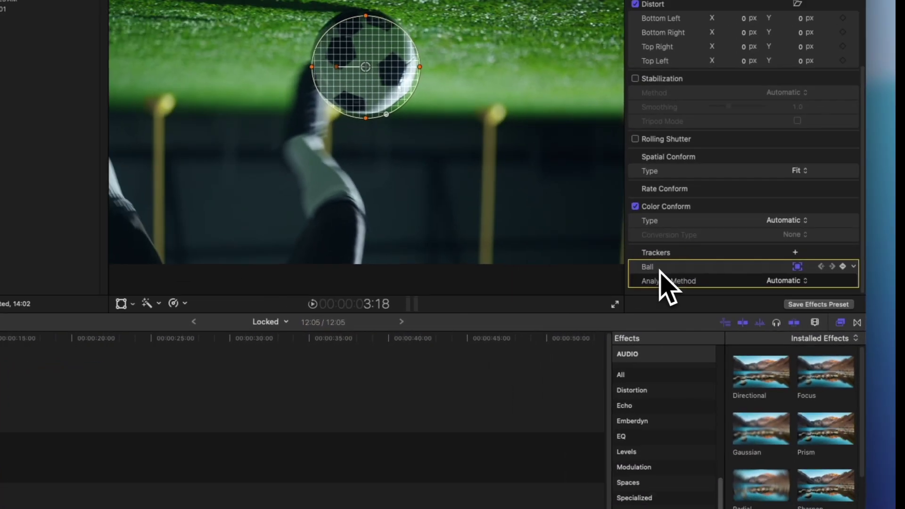
pyautogui.scroll(10, 565, 238)
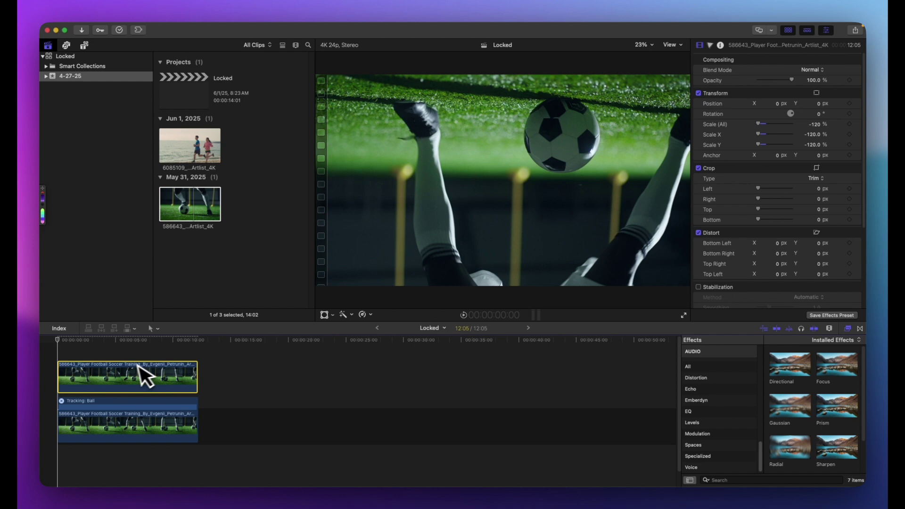
# - Link the upper clip's transform to the Ball tracker, using the Offset from Tracker behavior applied to position only
pyautogui.press('space')
pyautogui.click(323, 314)
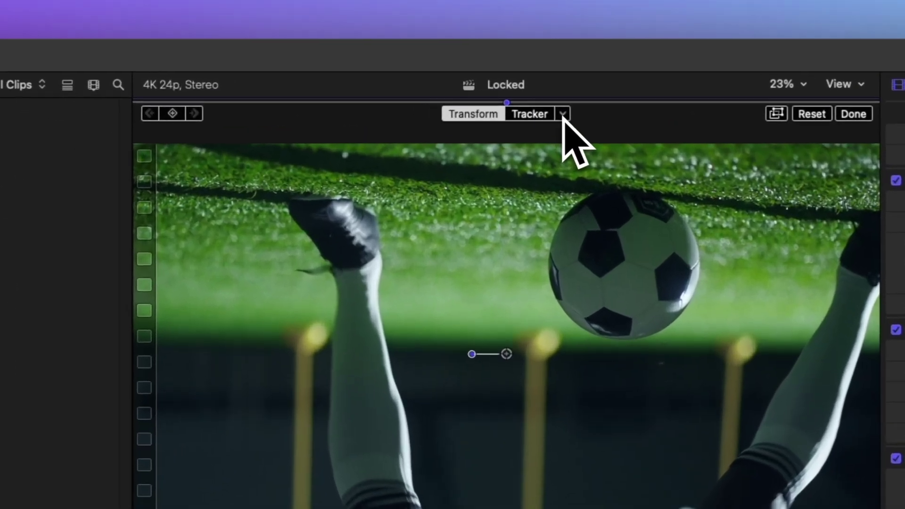
pyautogui.click(562, 115)
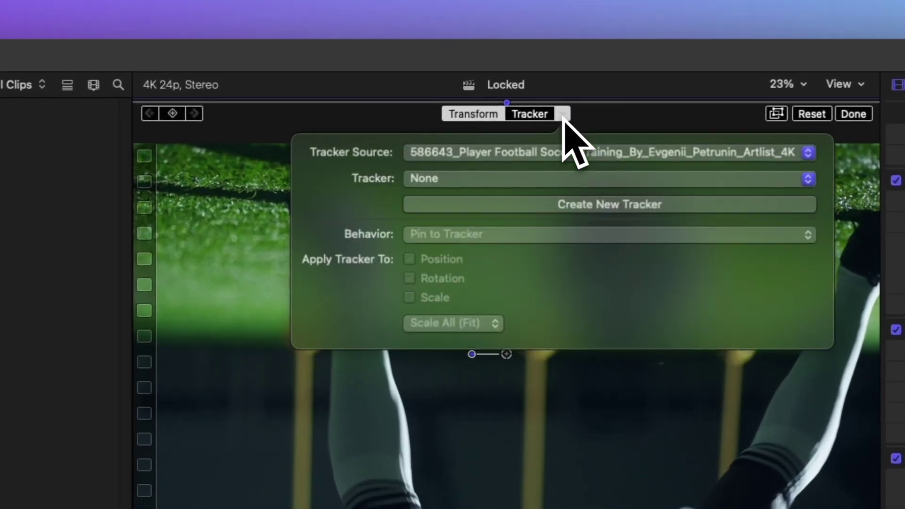
pyautogui.click(443, 181)
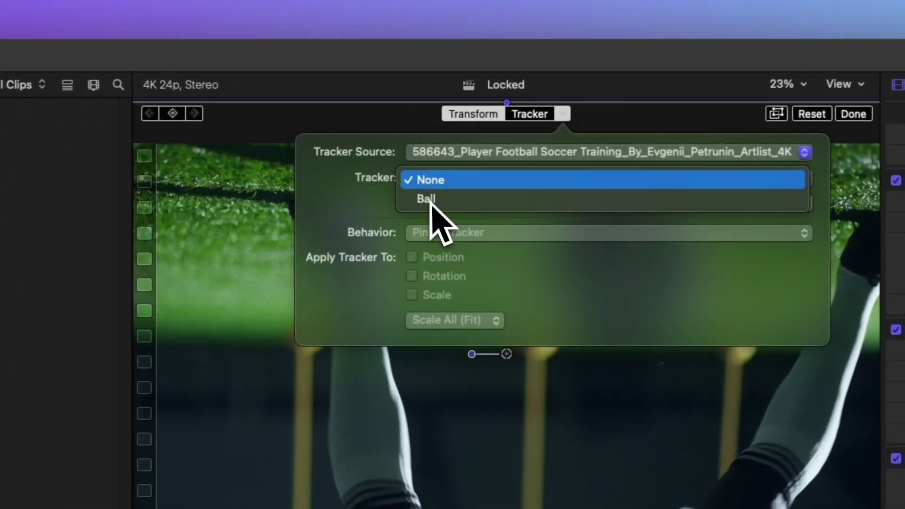
pyautogui.click(429, 199)
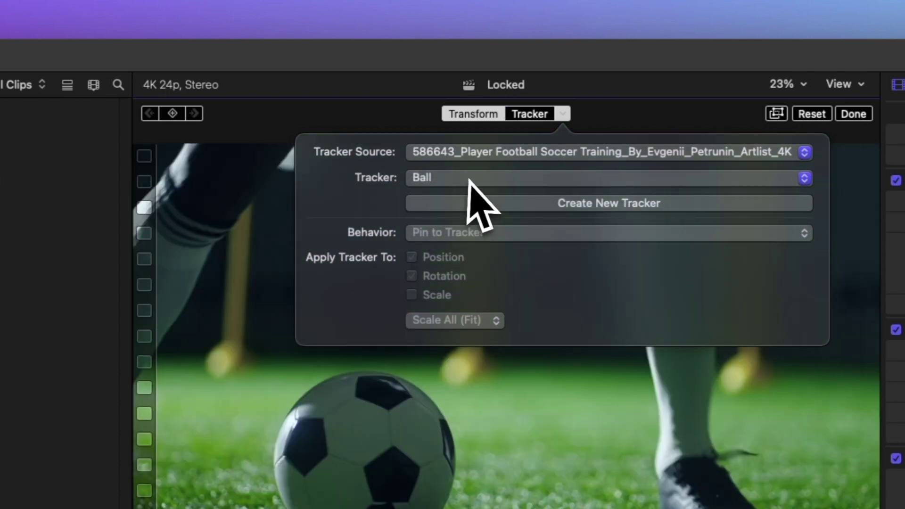
pyautogui.click(563, 114)
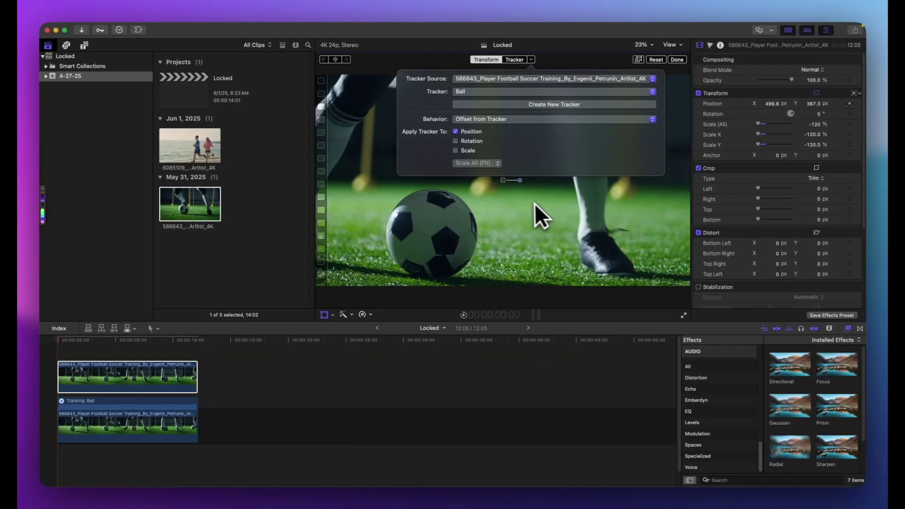
pyautogui.click(442, 205)
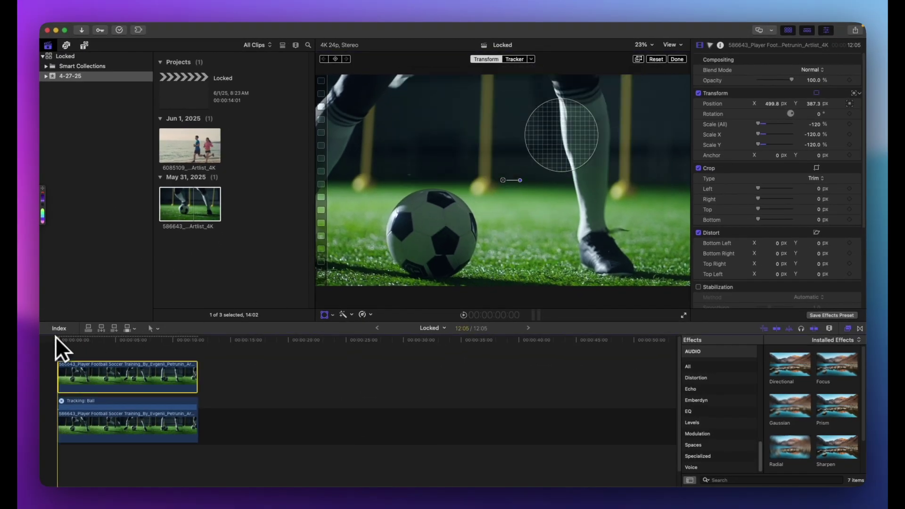
# - Set the viewer zoom to 12.5% and show the clip's transform outline around the frame
pyautogui.press('space')
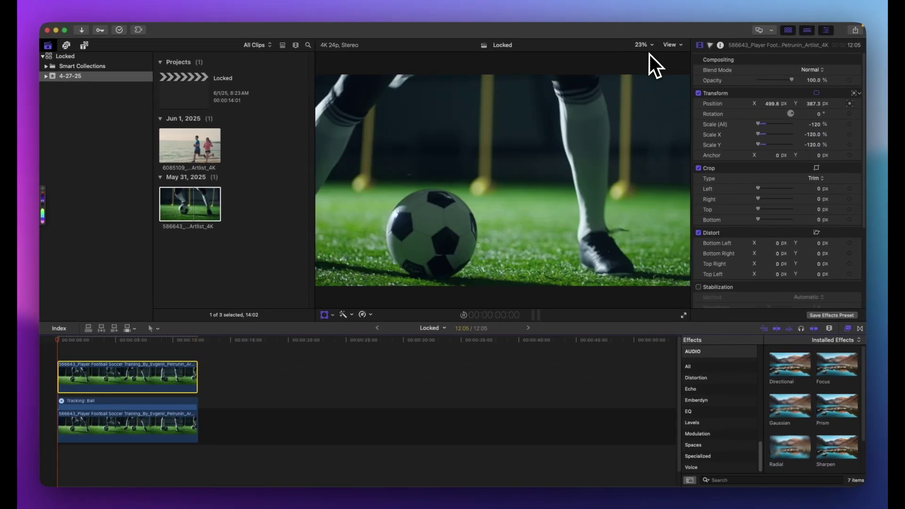
pyautogui.click(644, 45)
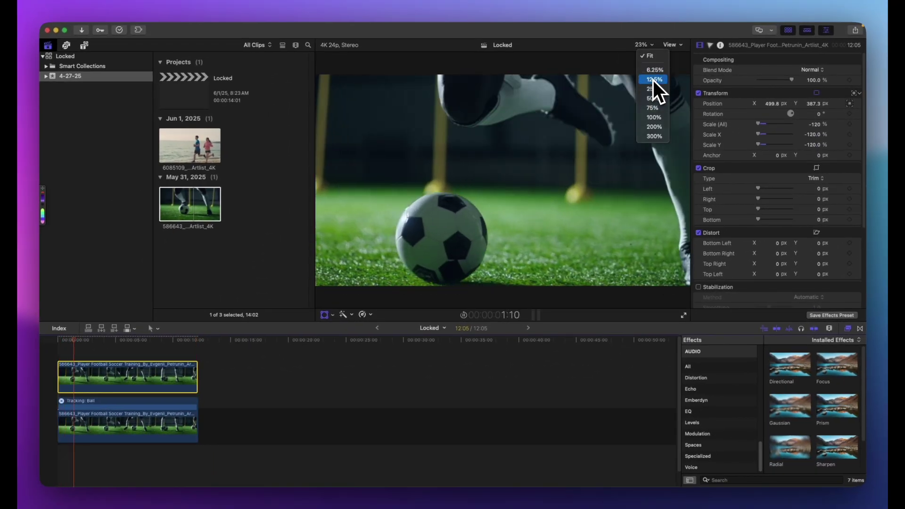
pyautogui.click(653, 80)
pyautogui.click(325, 314)
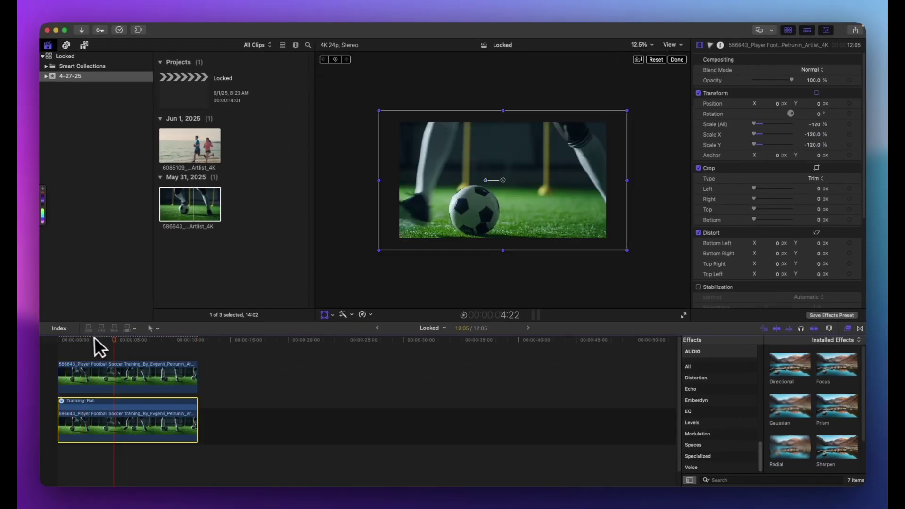
# - Scrub through the timeline with the lower and upper clips selected in turn to compare their transform outlines, finishing at the start
pyautogui.click(62, 336)
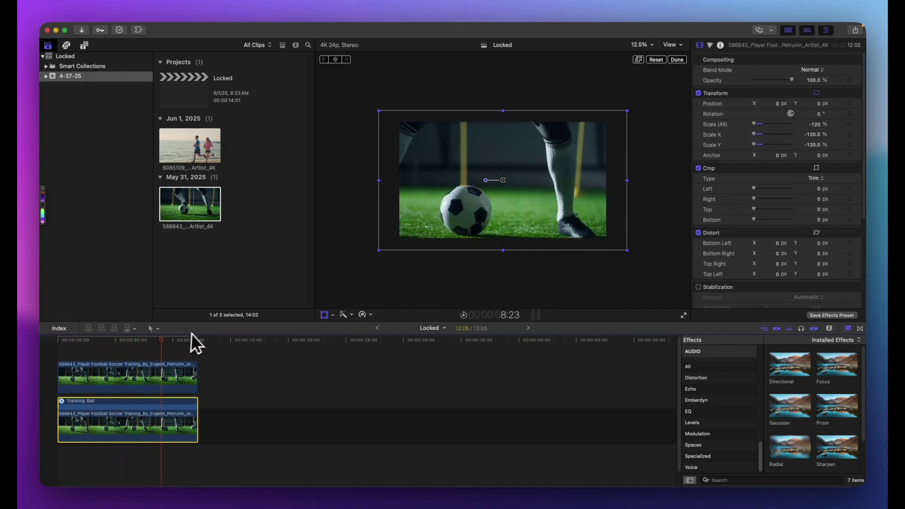
pyautogui.click(80, 366)
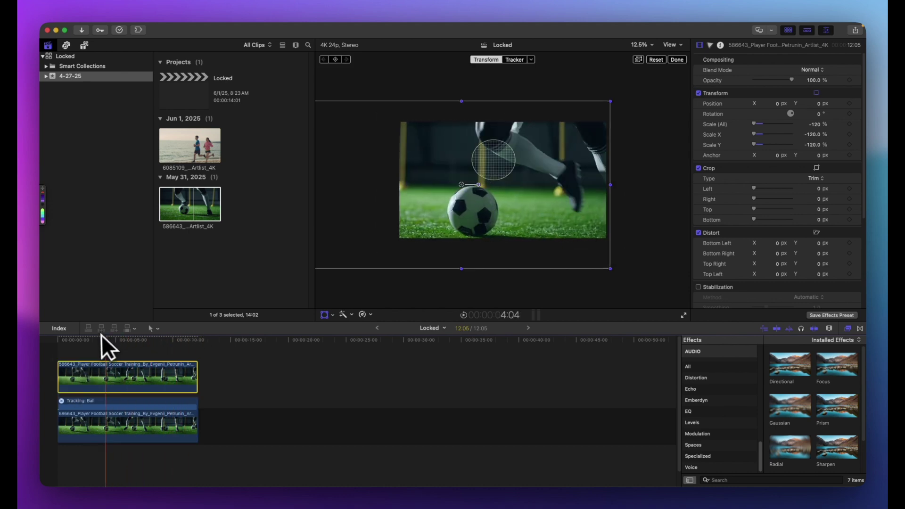
pyautogui.moveTo(59, 337)
pyautogui.mouseDown()
pyautogui.moveTo(101, 336)
pyautogui.moveTo(60, 336)
pyautogui.mouseUp()
pyautogui.press('space')
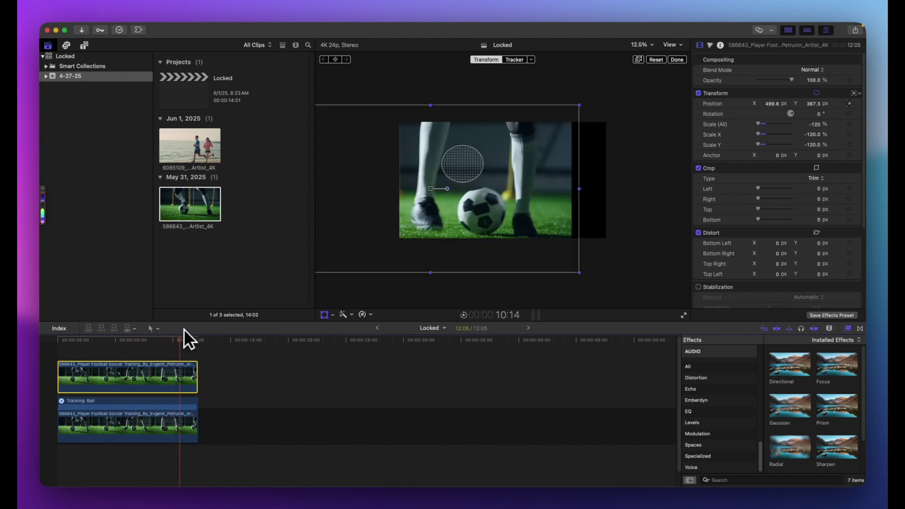
pyautogui.moveTo(171, 329)
pyautogui.mouseDown()
pyautogui.moveTo(160, 329)
pyautogui.moveTo(200, 330)
pyautogui.moveTo(162, 324)
pyautogui.mouseUp()
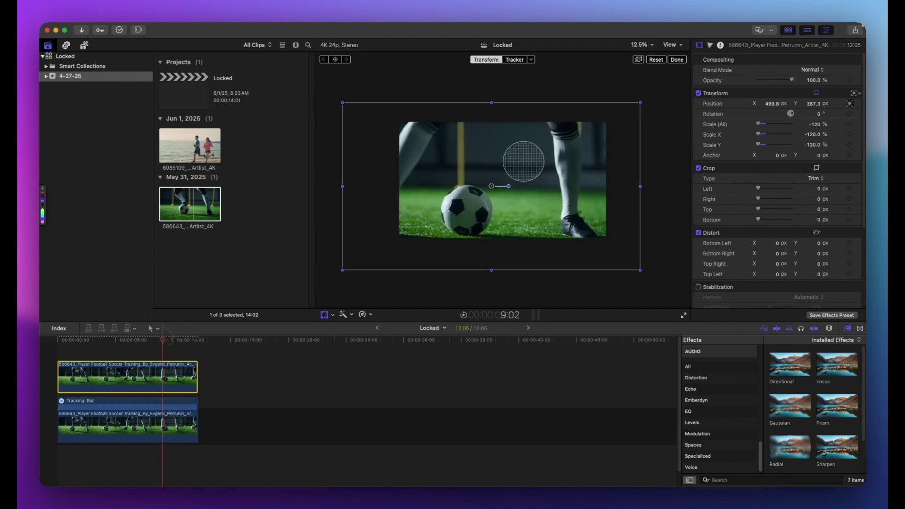
pyautogui.click(57, 338)
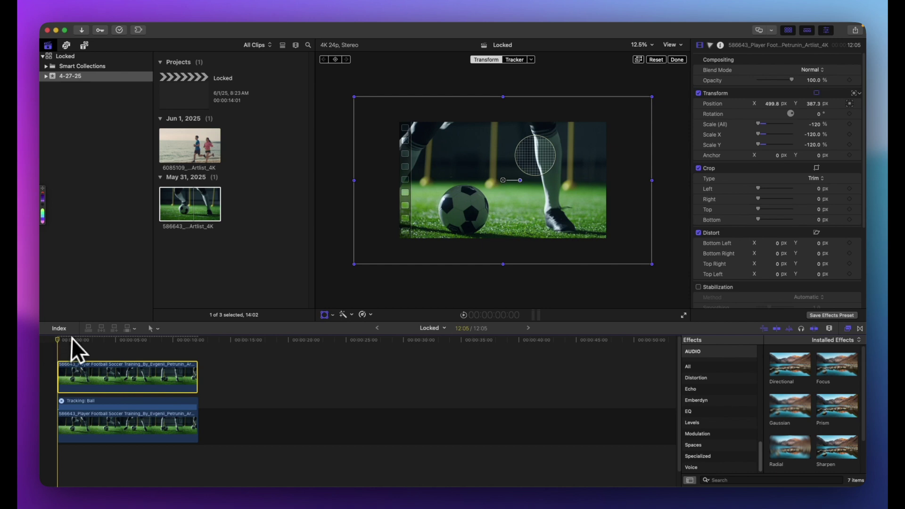
pyautogui.click(677, 59)
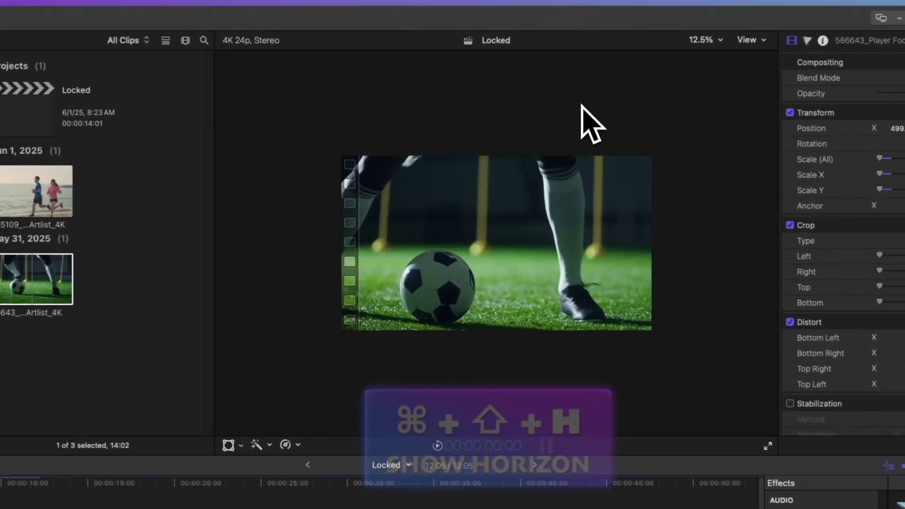
# - Overlay the horizon guides on the viewer and set the viewer zoom to Fit
pyautogui.press('super+shift+h')
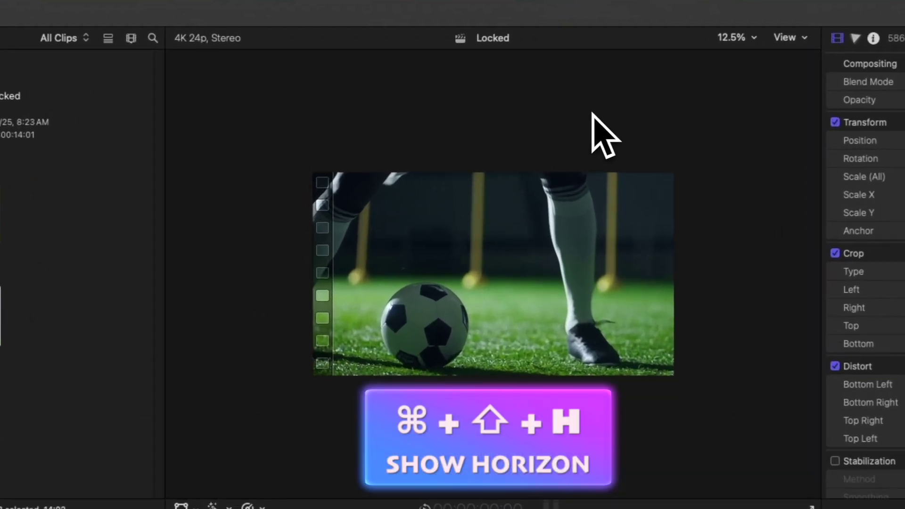
pyautogui.press('super+shift+h')
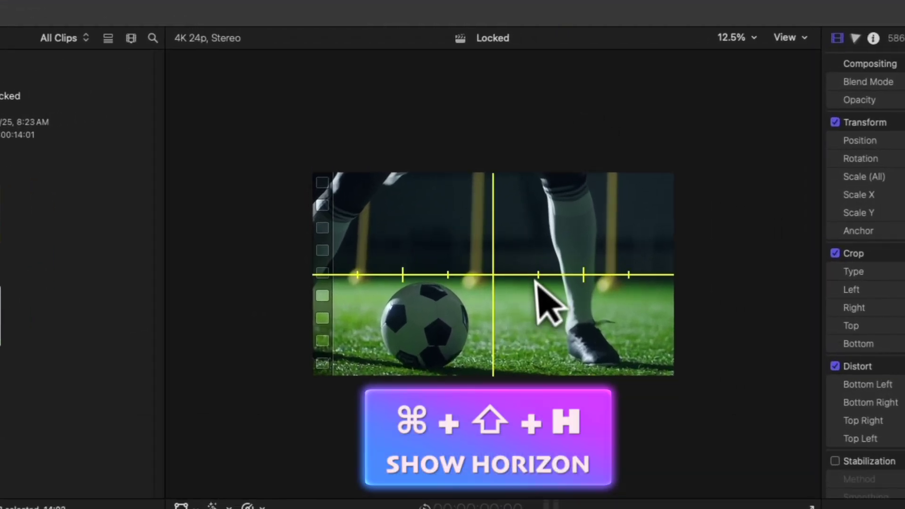
pyautogui.click(753, 38)
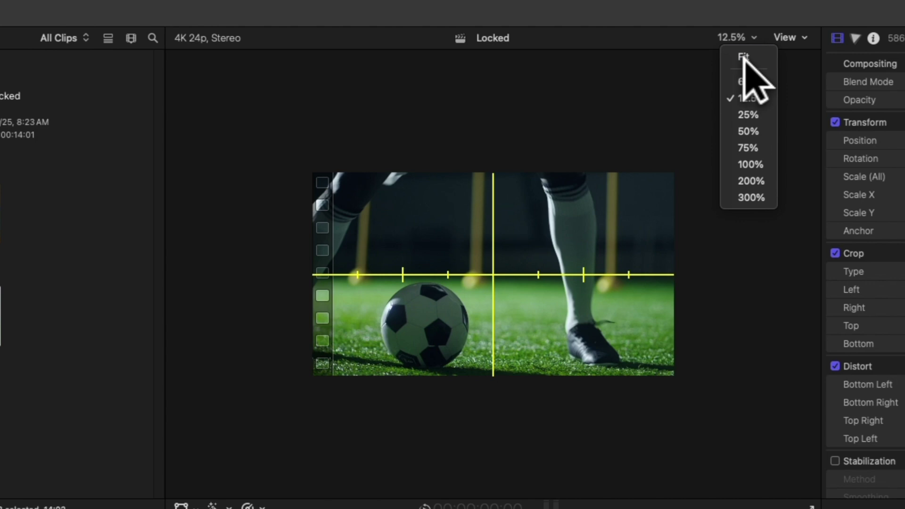
pyautogui.click(747, 59)
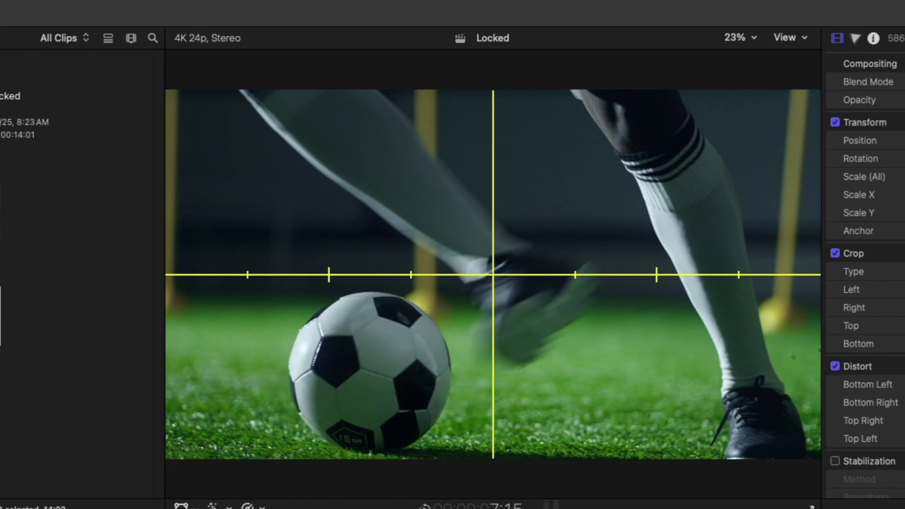
# - Centre the ball on the horizon crosshair by setting the upper clip's position to X 51.2 px and Y 47.8 px
pyautogui.press('space')
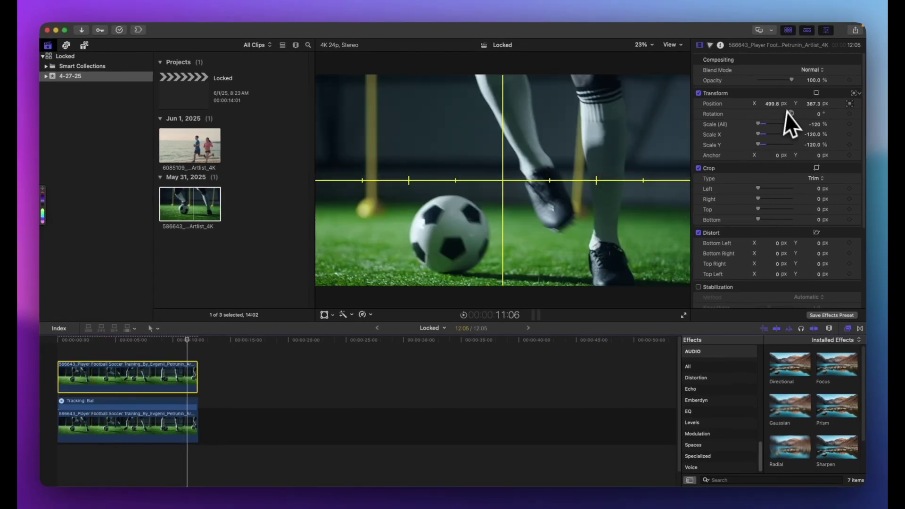
pyautogui.moveTo(774, 107); pyautogui.dragTo(815, 104)
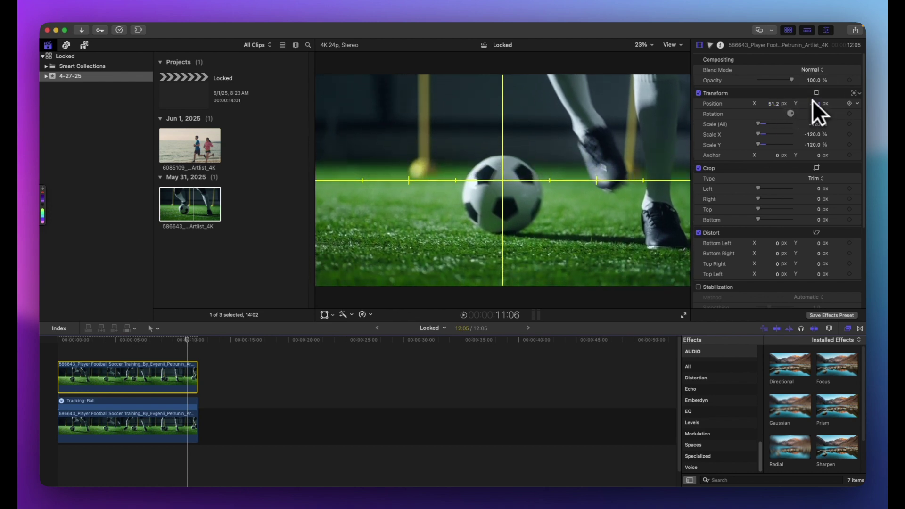
# - Play the end of the soccer section backwards and forwards to check how steadily the ball stays centred
pyautogui.moveTo(185, 341); pyautogui.dragTo(198, 341)
pyautogui.press('j')
pyautogui.press('j')
pyautogui.press('j')
pyautogui.press('j')
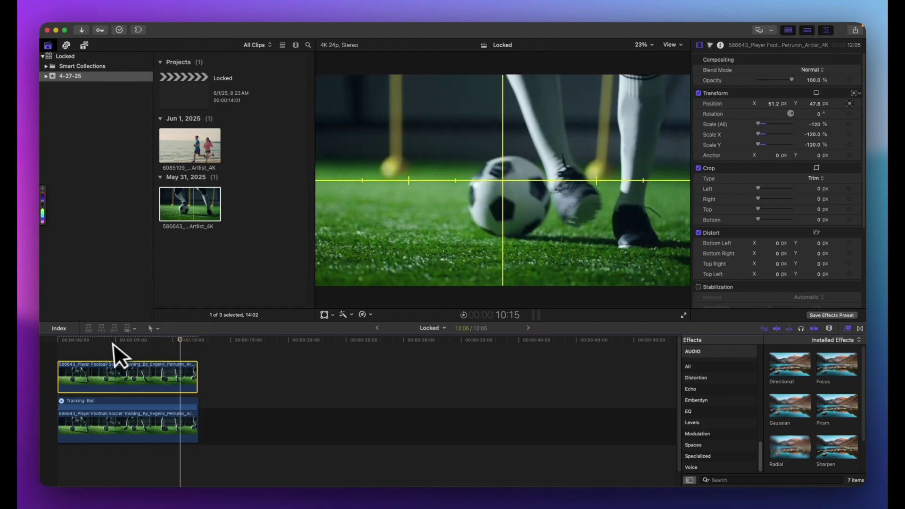
pyautogui.press('l')
pyautogui.press('l')
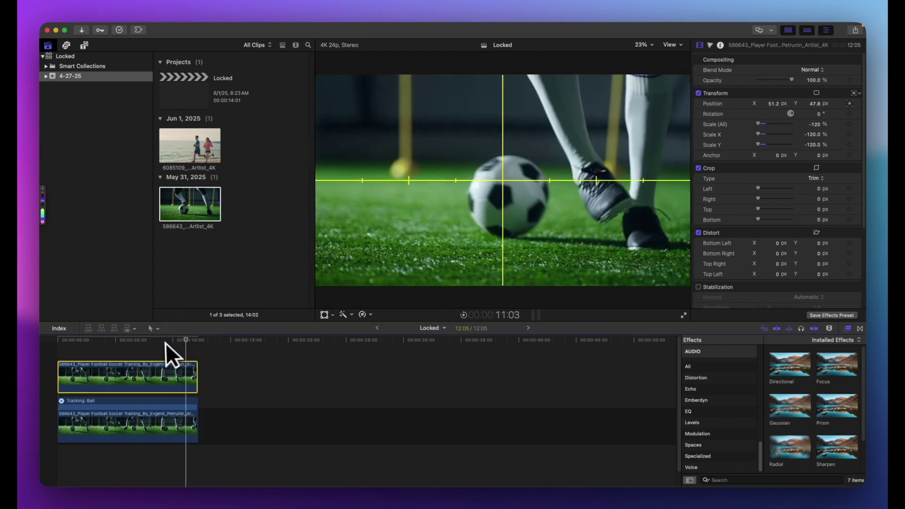
# - Set the upper soccer clip's Scale (All) to -140% to cover the exposed frame edge, and scrub through to its end
pyautogui.press('j')
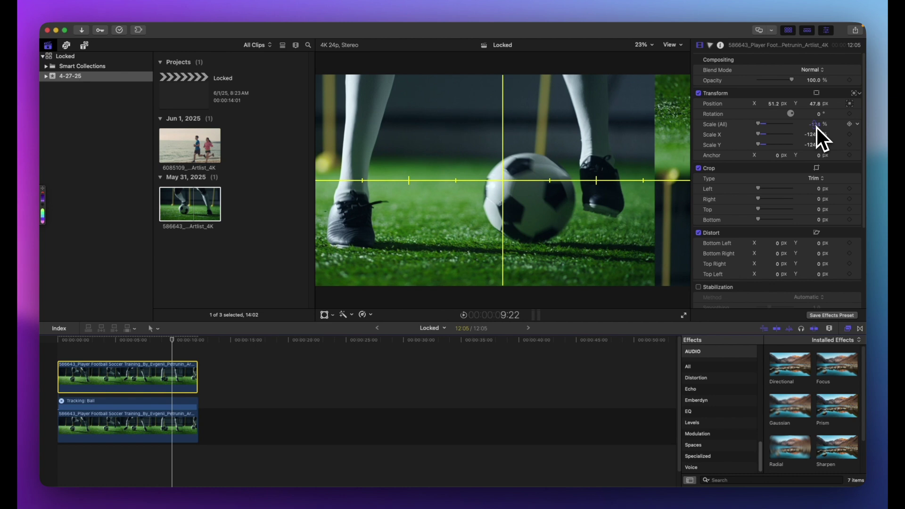
pyautogui.moveTo(816, 128); pyautogui.dragTo(816, 128)
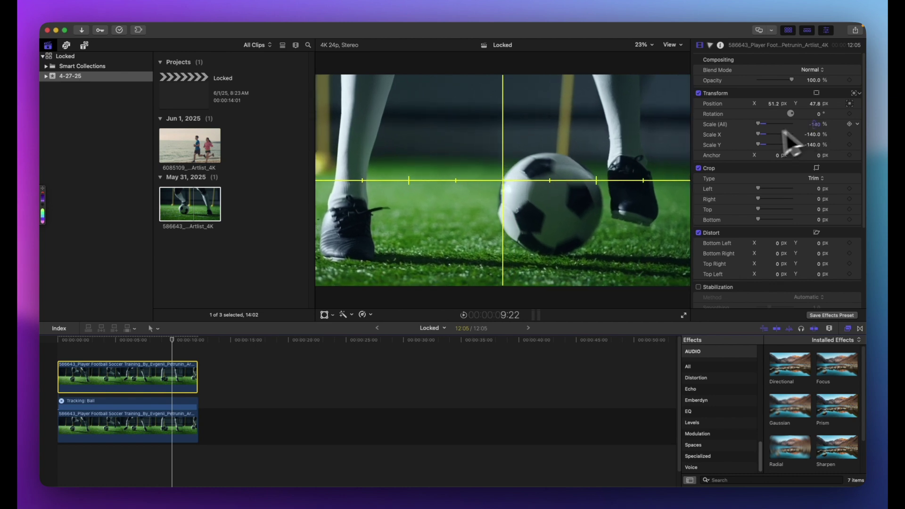
pyautogui.moveTo(170, 336); pyautogui.dragTo(199, 338)
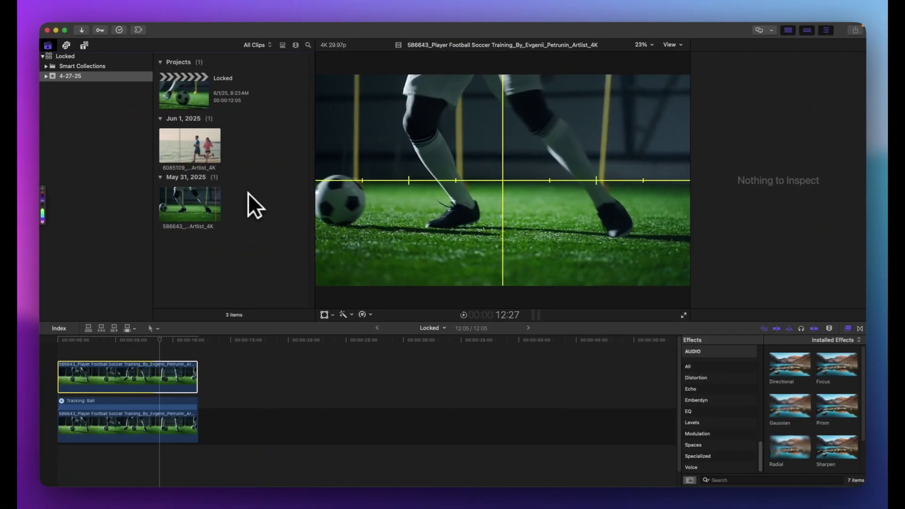
# - Append the seashore running clip to the main storyline directly after the soccer clip
pyautogui.click(179, 144)
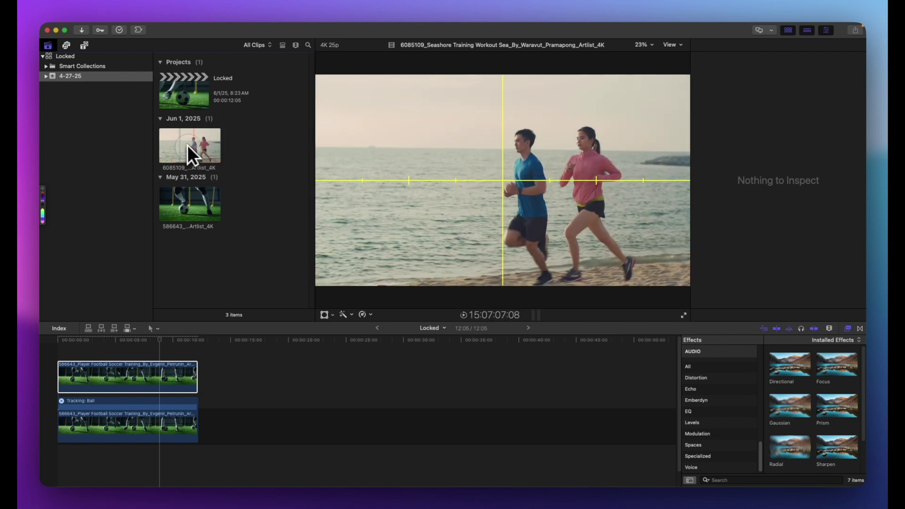
pyautogui.click(188, 148)
pyautogui.moveTo(215, 233); pyautogui.dragTo(207, 426)
pyautogui.click(266, 339)
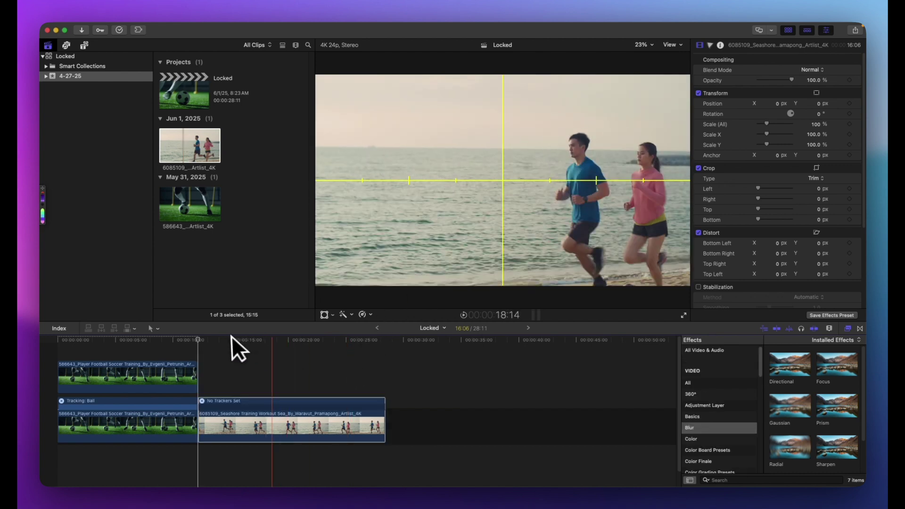
# - Set the running clip's Scale (All) to -120%
pyautogui.click(242, 399)
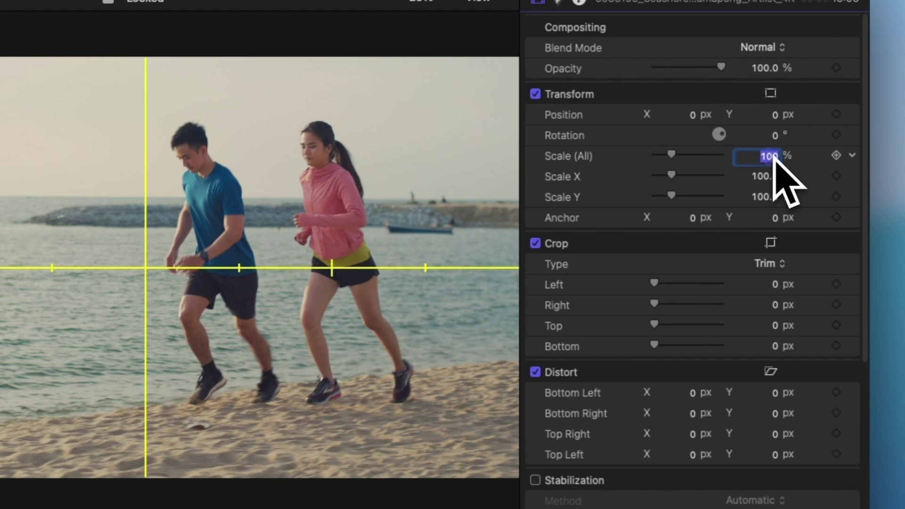
pyautogui.click(774, 153)
pyautogui.write('-120')
pyautogui.press('Return')
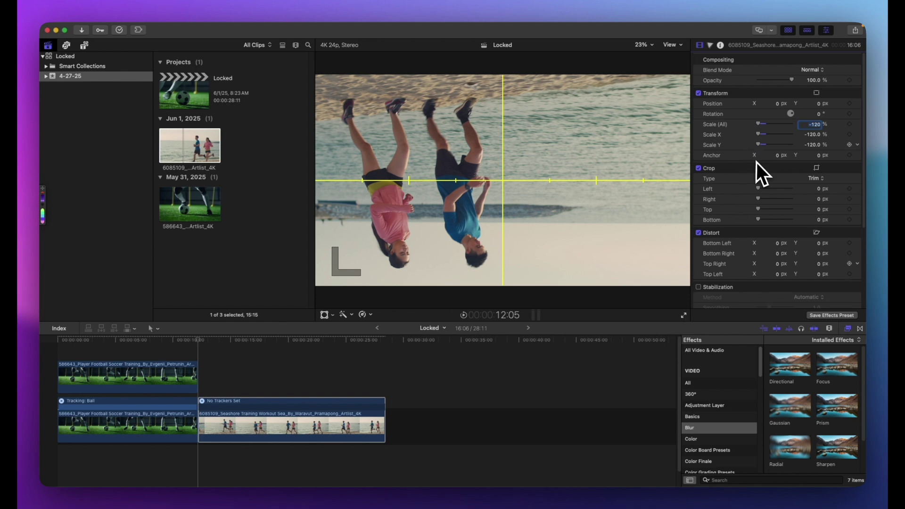
# - Apply the Gaussian blur effect to the running man's face in the viewer, toggling the drop target to create a face tracker
pyautogui.scroll(-5, 764, 189)
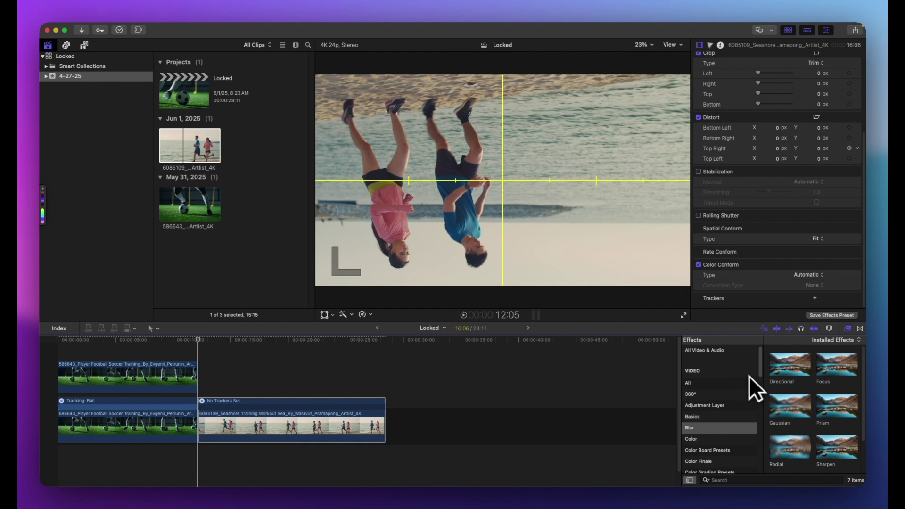
pyautogui.scroll(-2, 753, 373)
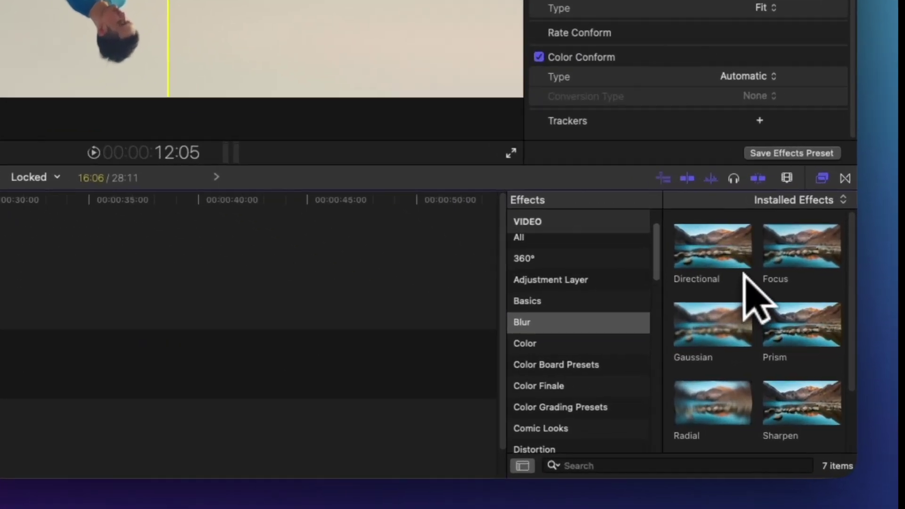
pyautogui.scroll(-1, 793, 349)
pyautogui.scroll(1, 792, 349)
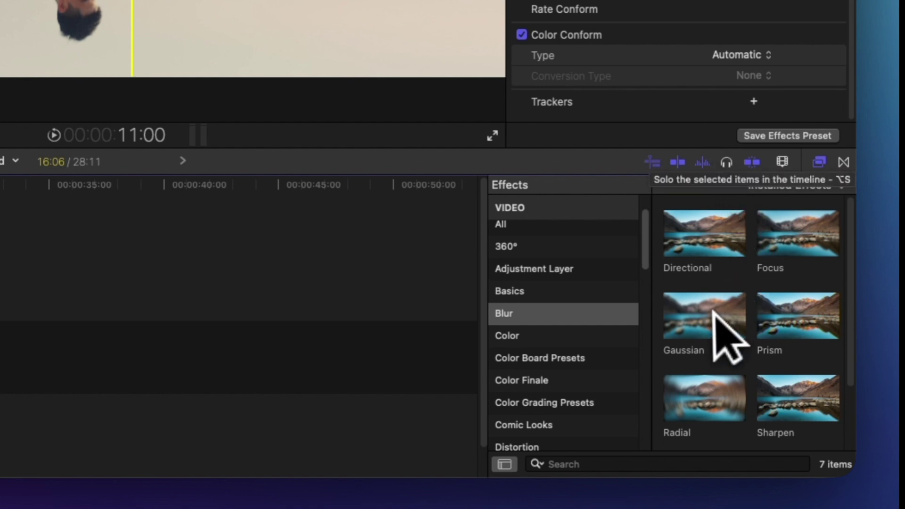
pyautogui.moveTo(701, 311); pyautogui.dragTo(280, 0)
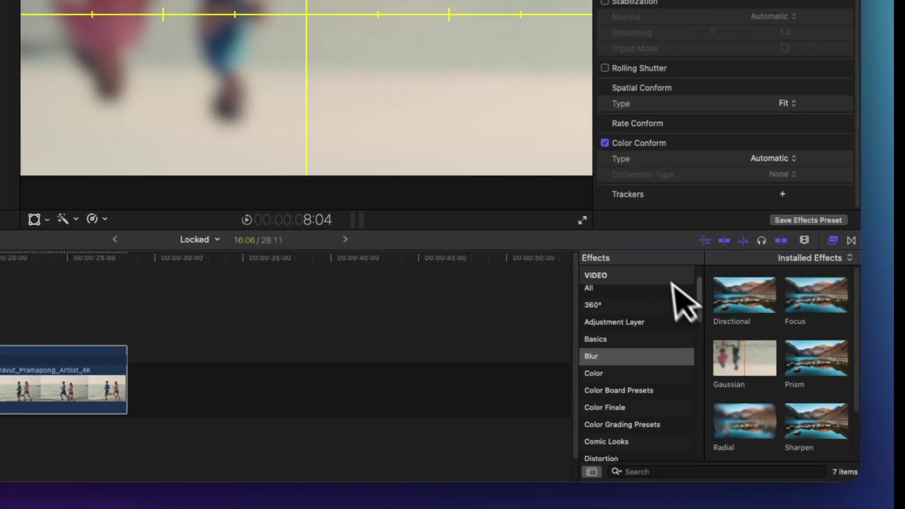
pyautogui.moveTo(573, 223); pyautogui.dragTo(477, 252)
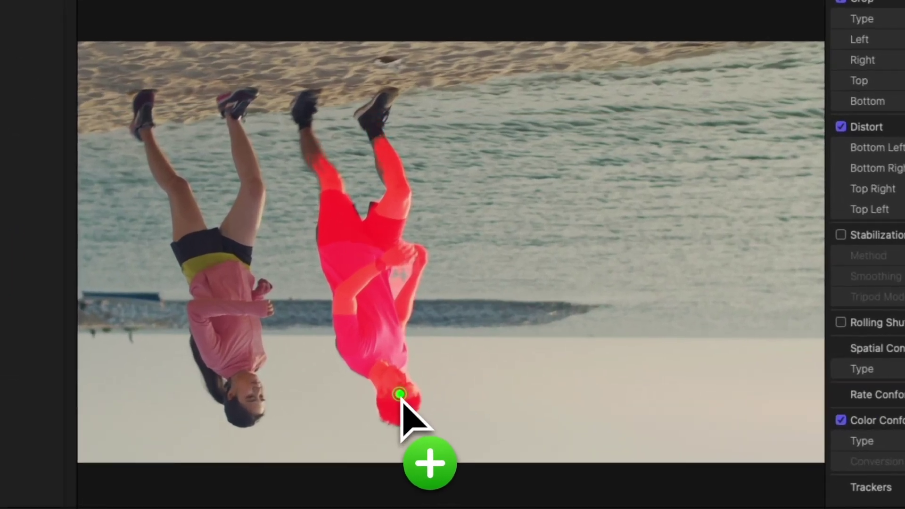
pyautogui.moveTo(401, 398)
pyautogui.mouseDown()
pyautogui.moveTo(394, 369)
pyautogui.moveTo(387, 397)
pyautogui.mouseUp()
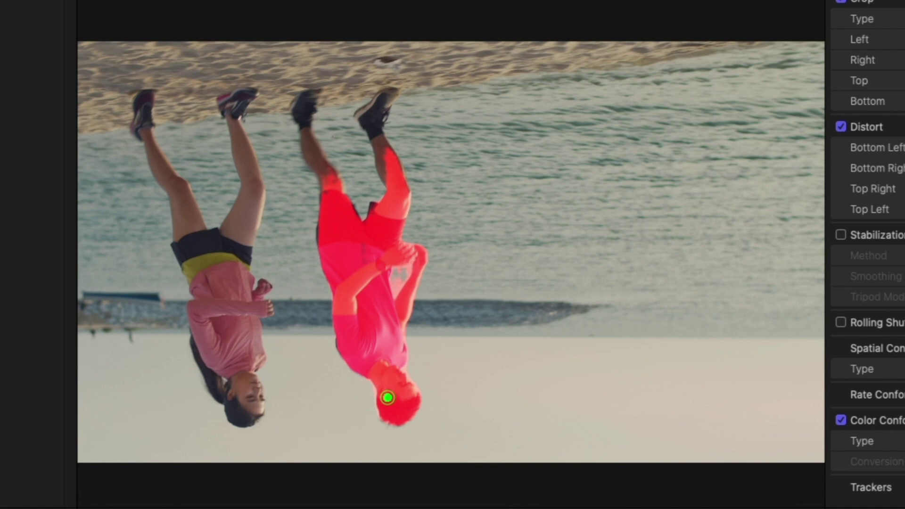
pyautogui.press('super')
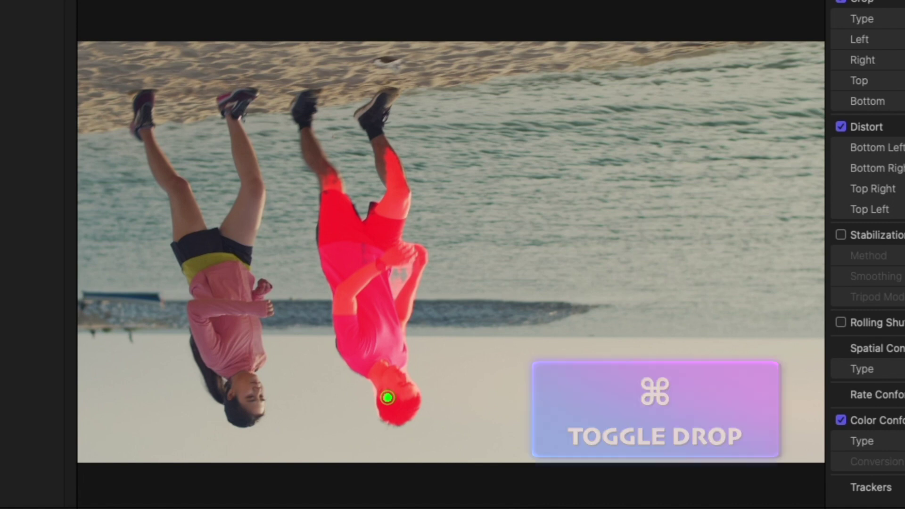
pyautogui.moveTo(387, 398)
pyautogui.mouseDown()
pyautogui.moveTo(424, 370)
pyautogui.moveTo(409, 400)
pyautogui.moveTo(290, 377)
pyautogui.moveTo(262, 398)
pyautogui.moveTo(412, 382)
pyautogui.moveTo(339, 363)
pyautogui.moveTo(255, 391)
pyautogui.moveTo(362, 384)
pyautogui.moveTo(400, 395)
pyautogui.moveTo(413, 385)
pyautogui.moveTo(366, 380)
pyautogui.moveTo(262, 400)
pyautogui.moveTo(384, 358)
pyautogui.moveTo(442, 416)
pyautogui.moveTo(408, 383)
pyautogui.moveTo(420, 347)
pyautogui.moveTo(413, 443)
pyautogui.moveTo(422, 317)
pyautogui.moveTo(393, 424)
pyautogui.moveTo(435, 429)
pyautogui.moveTo(367, 372)
pyautogui.mouseUp()
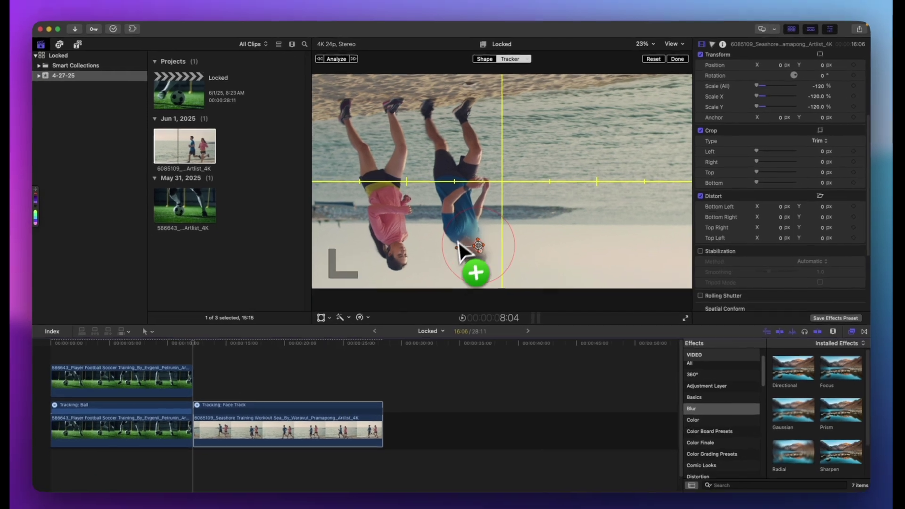
pyautogui.moveTo(458, 241); pyautogui.dragTo(767, 162)
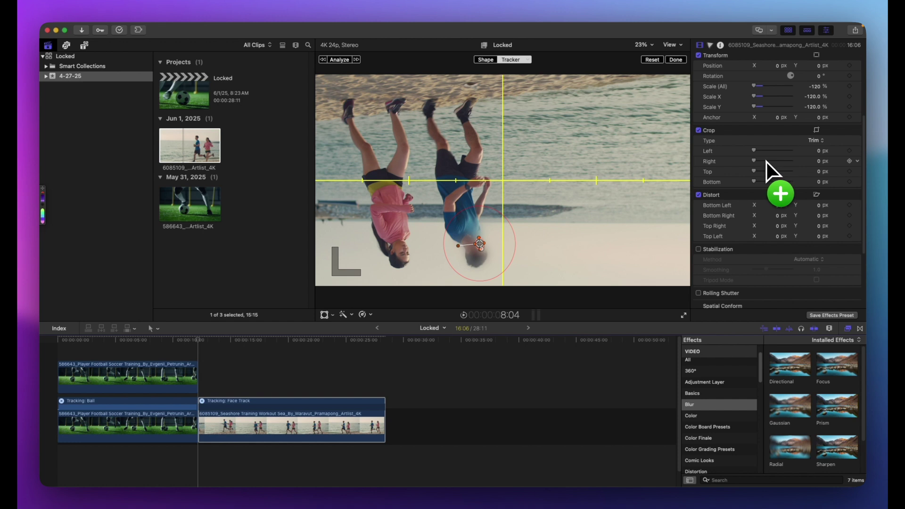
pyautogui.moveTo(766, 162); pyautogui.dragTo(765, 162)
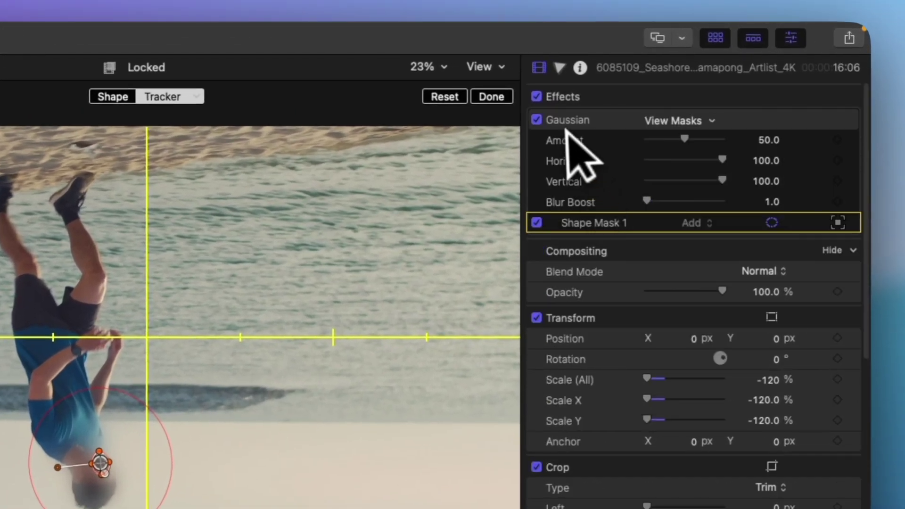
# - Turn off the Gaussian blur, select the Face Track tracker on the running clip and analyze its motion
pyautogui.click(568, 119)
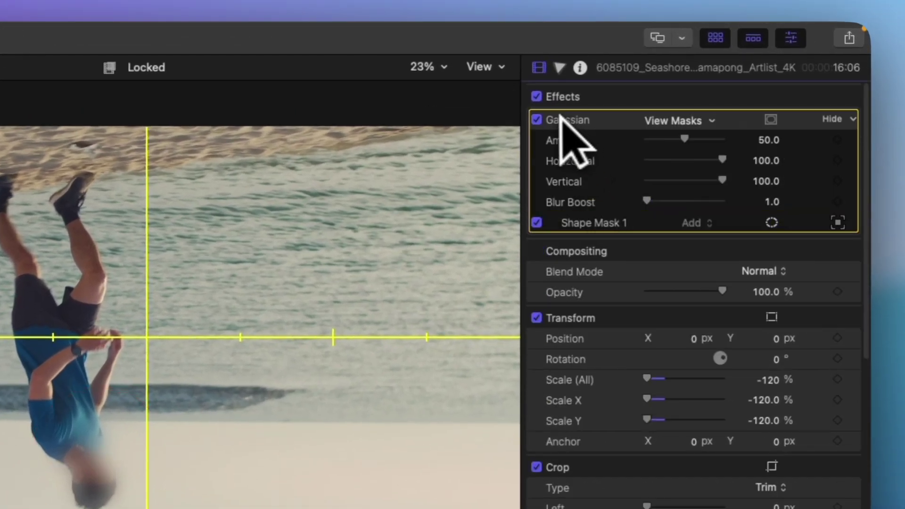
pyautogui.click(536, 120)
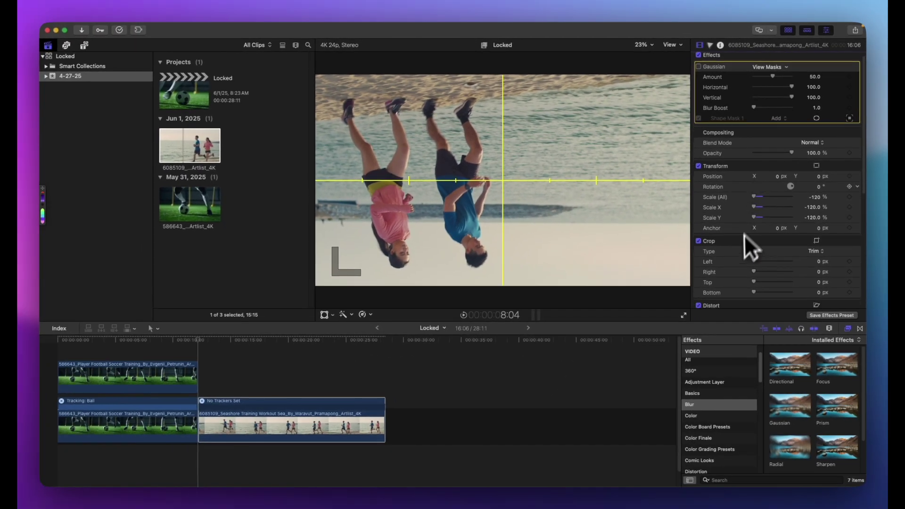
pyautogui.scroll(-10, 735, 264)
pyautogui.click(728, 292)
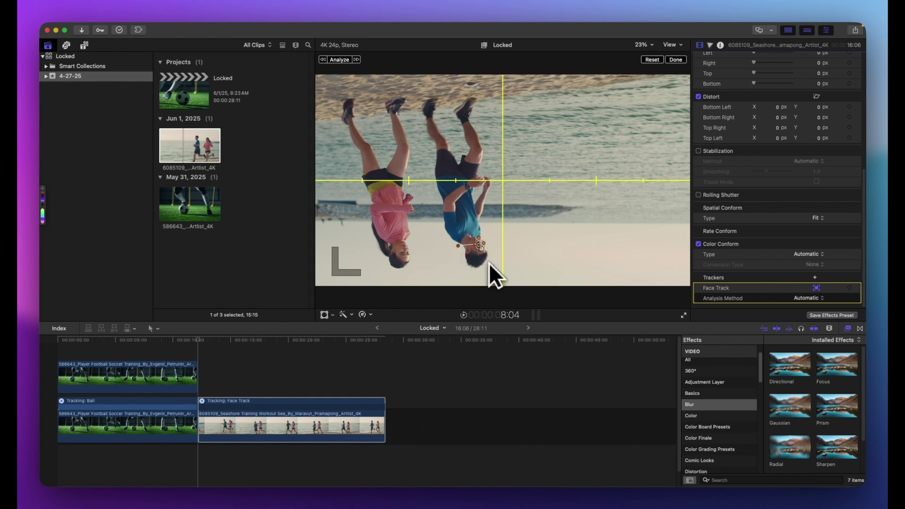
pyautogui.click(338, 62)
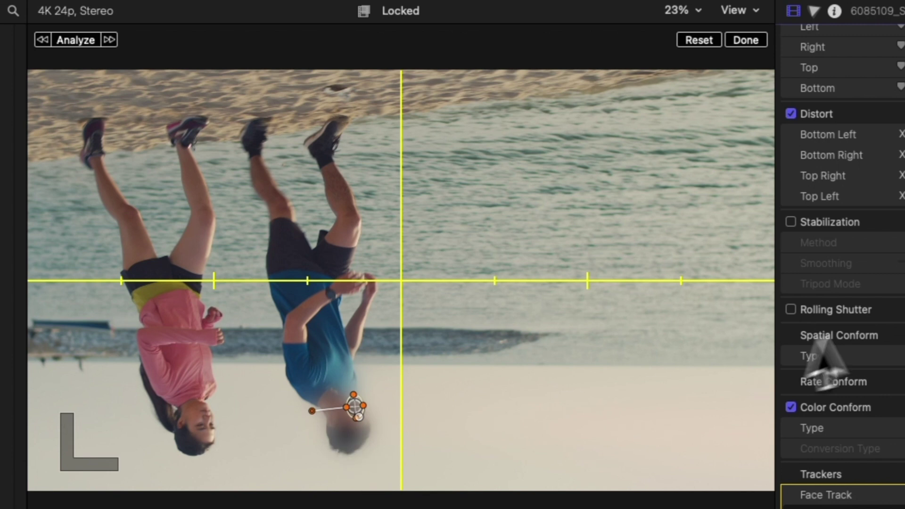
# - Disable the Gaussian effect on the analyzed running clip and finish editing the face tracker
pyautogui.scroll(10, 885, 162)
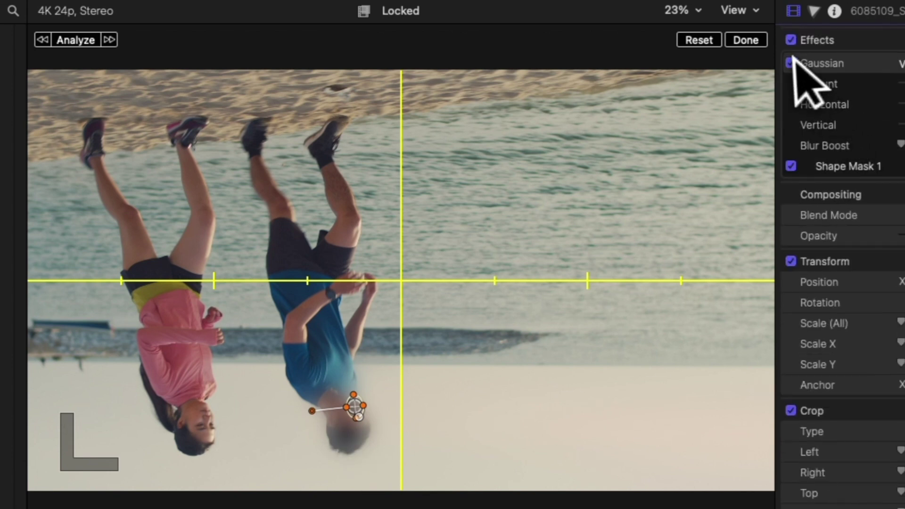
pyautogui.click(791, 63)
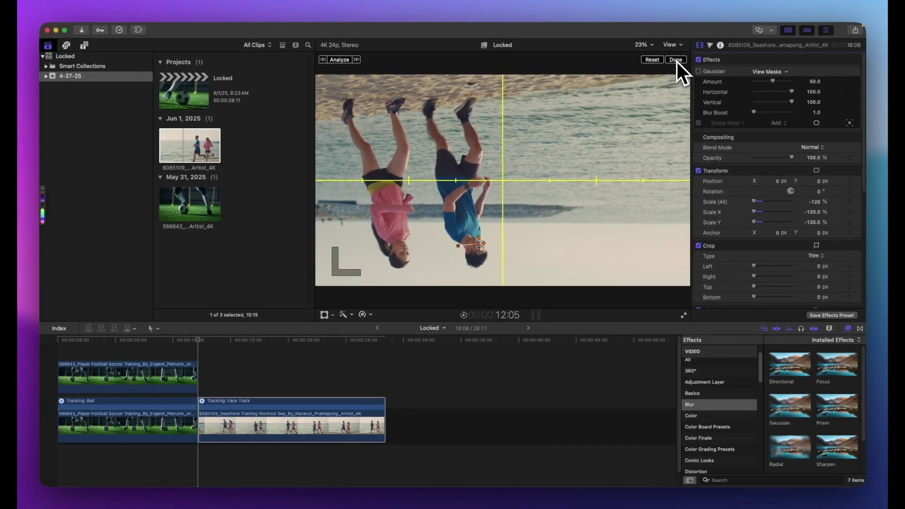
pyautogui.click(677, 61)
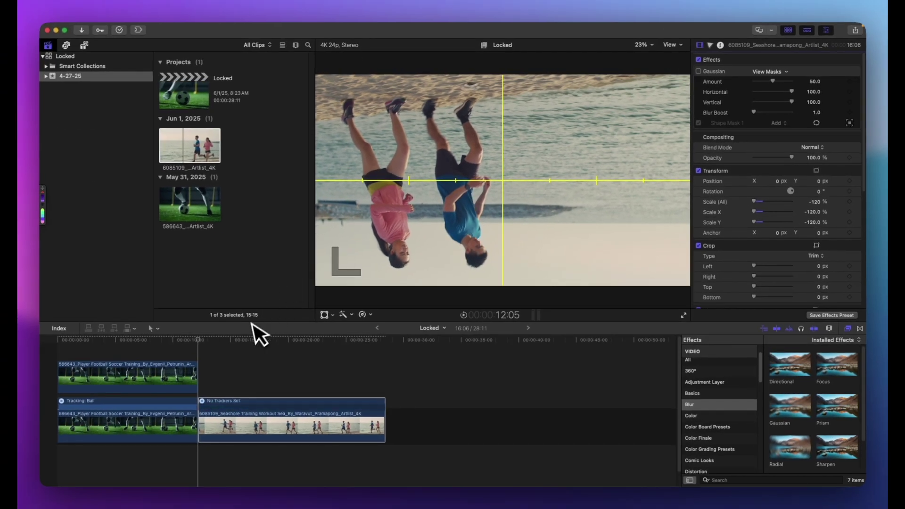
# - Duplicate the running clip directly above the original and show the transform controls for the copy
pyautogui.scroll(-5, 778, 188)
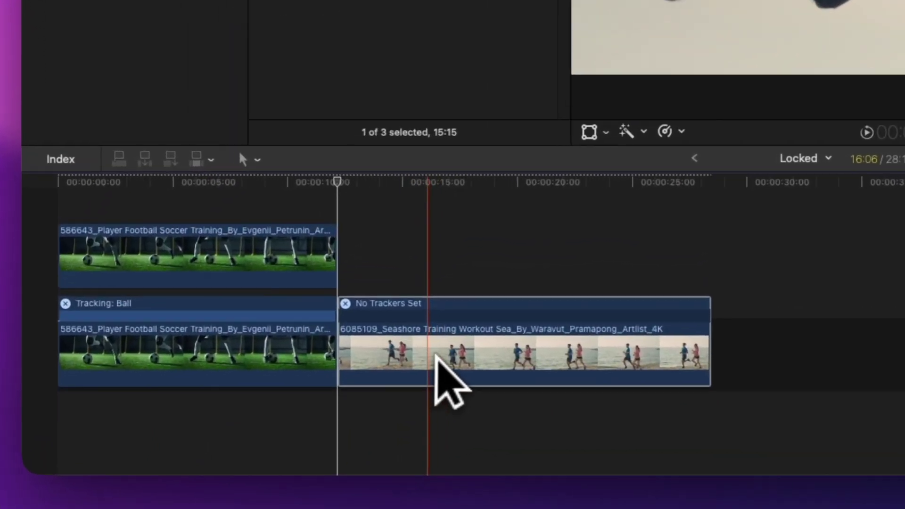
pyautogui.keyDown('alt'); pyautogui.moveTo(418, 363); pyautogui.dragTo(434, 258); pyautogui.keyUp('alt')
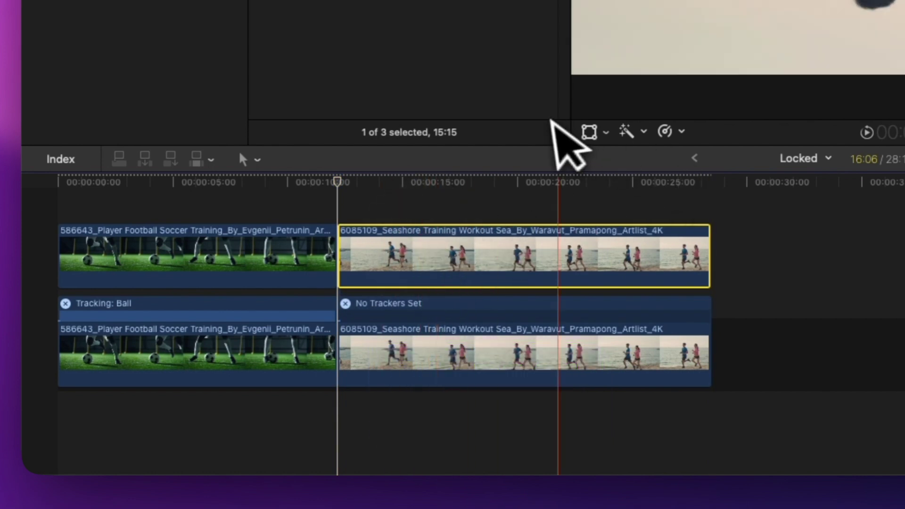
pyautogui.click(581, 136)
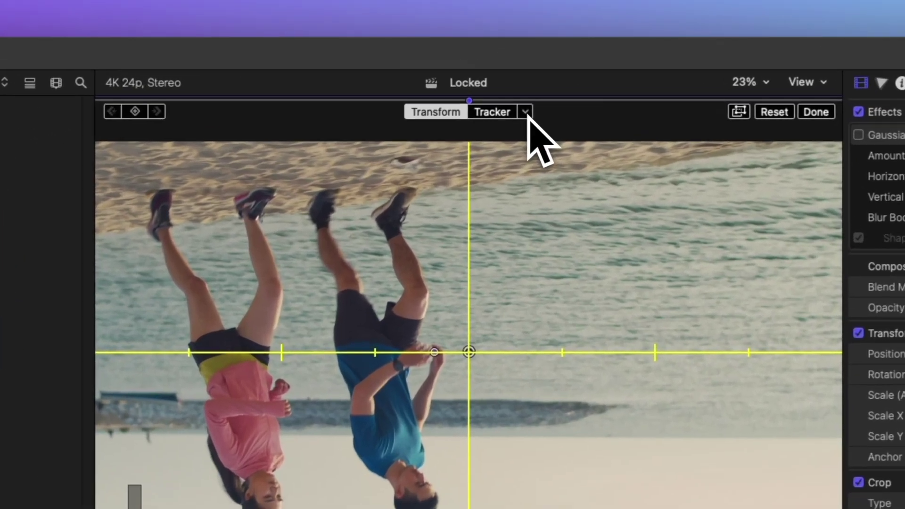
# - Link the upper running clip to the Face Track tracker with Offset from Tracker, applying position only and leaving rotation off
pyautogui.click(531, 60)
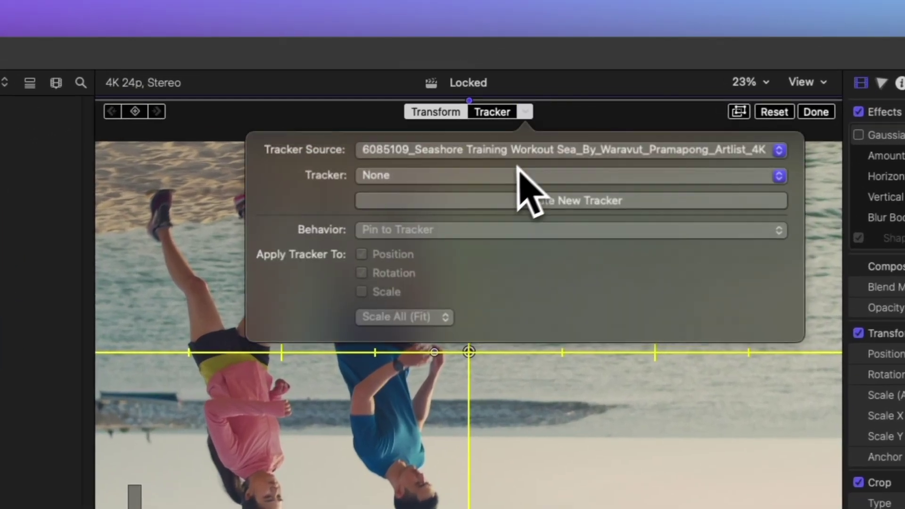
pyautogui.click(386, 178)
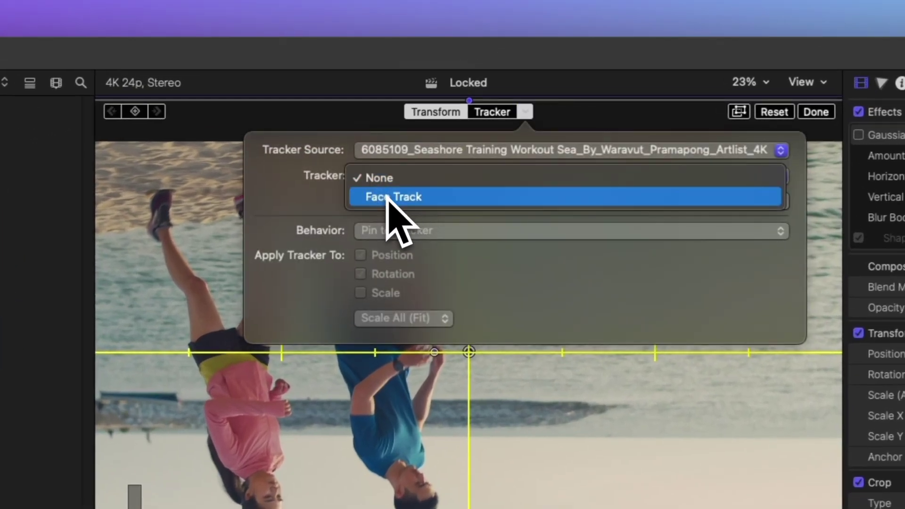
pyautogui.click(386, 195)
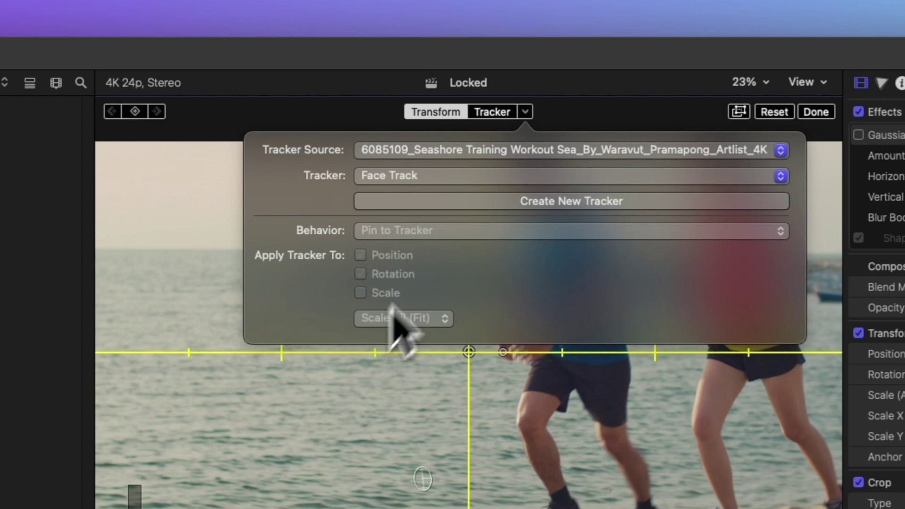
pyautogui.click(525, 111)
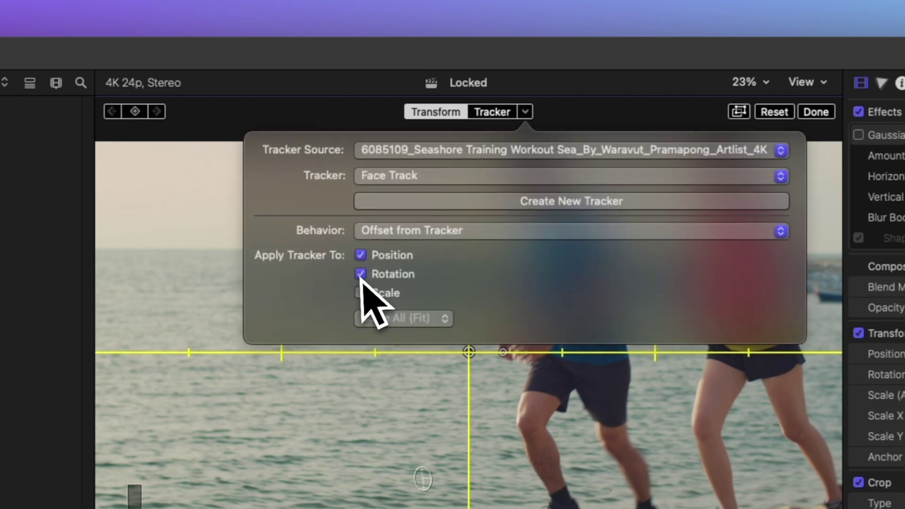
pyautogui.click(361, 274)
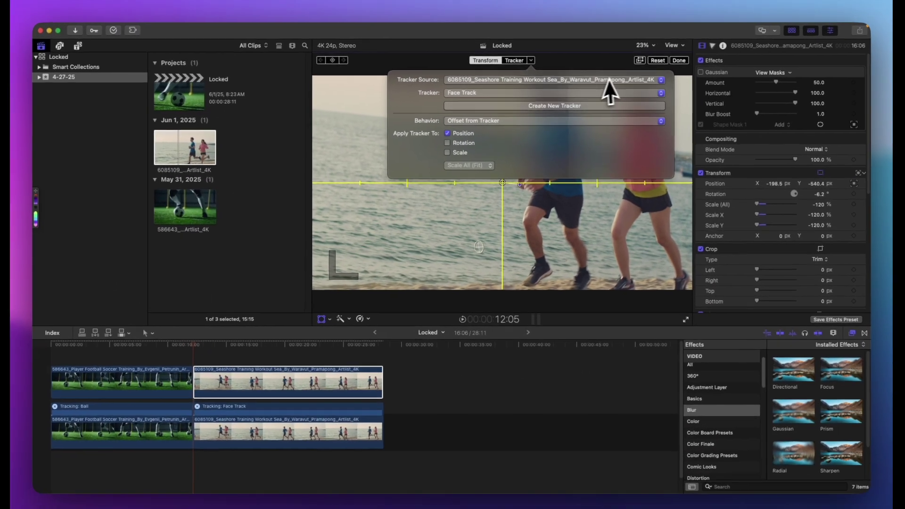
pyautogui.click(569, 328)
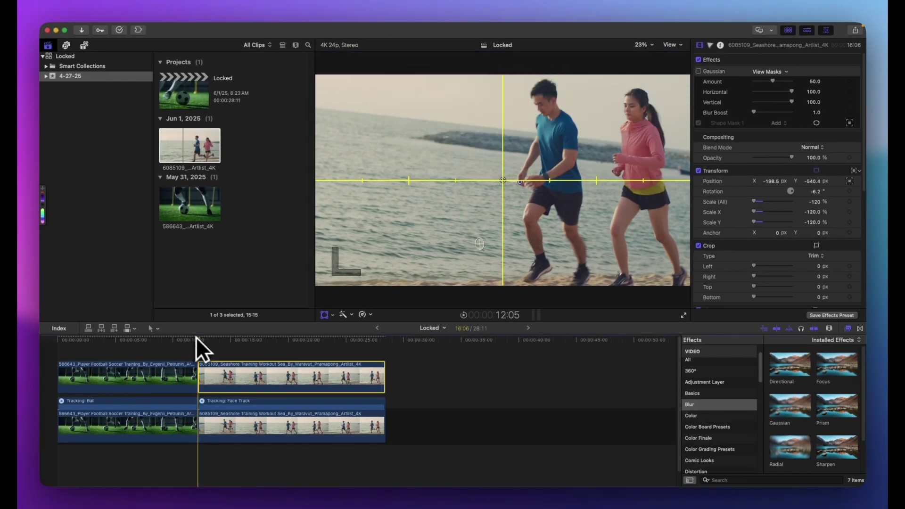
# - Play the tracked upper running clip and reposition it to X 63.4 px and Y -370.6 px to centre the man's face
pyautogui.press('space')
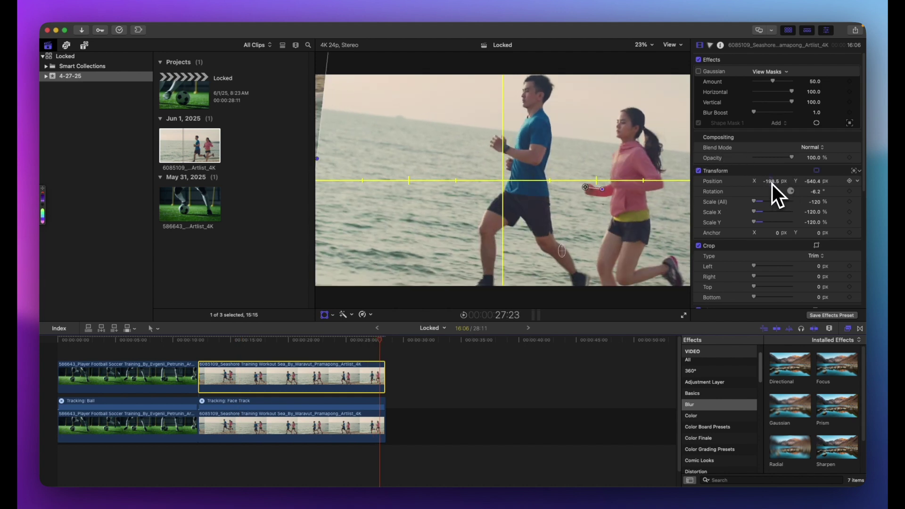
pyautogui.moveTo(771, 183); pyautogui.dragTo(777, 183)
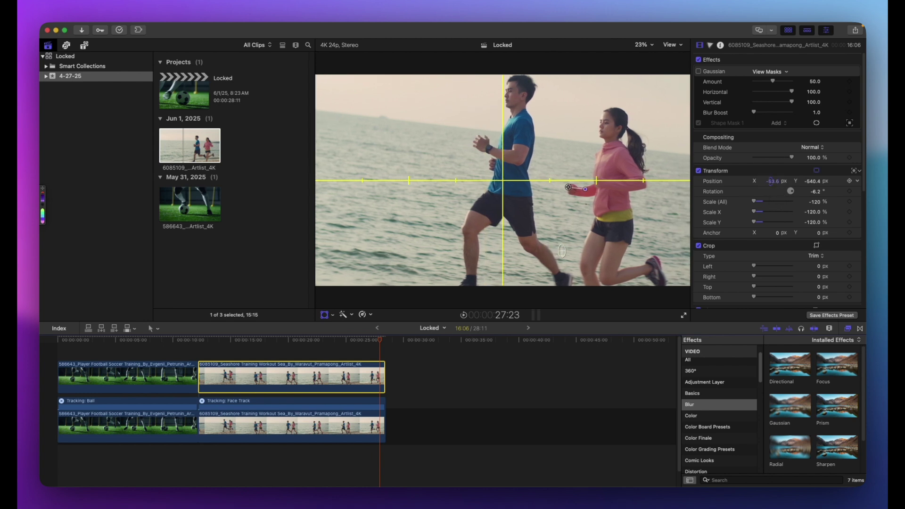
pyautogui.moveTo(772, 181); pyautogui.dragTo(813, 184)
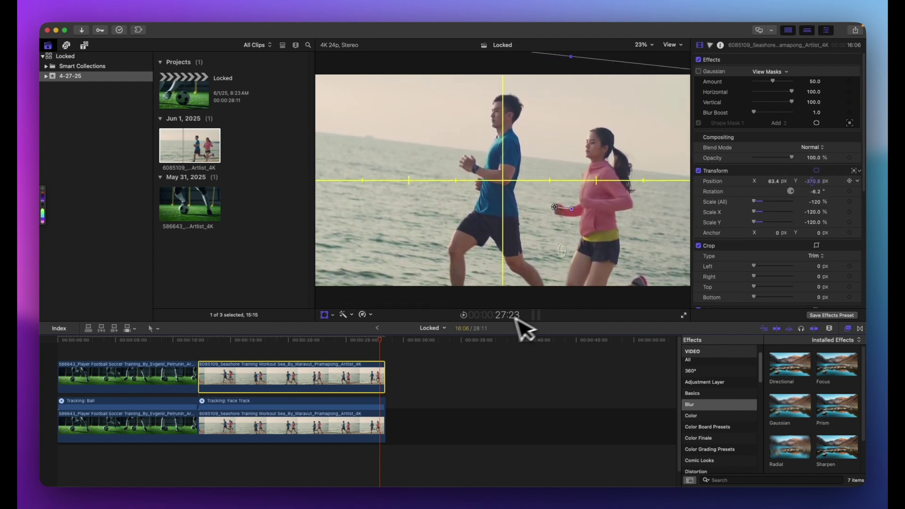
# - Set the upper running clip's overall scale to -140% and play it back from its first frame
pyautogui.moveTo(378, 337); pyautogui.dragTo(296, 335)
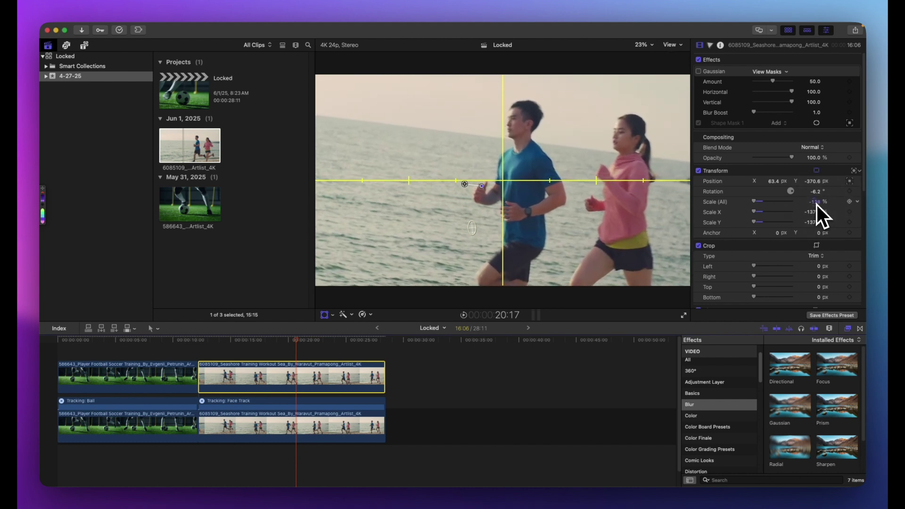
pyautogui.moveTo(293, 338); pyautogui.dragTo(364, 344)
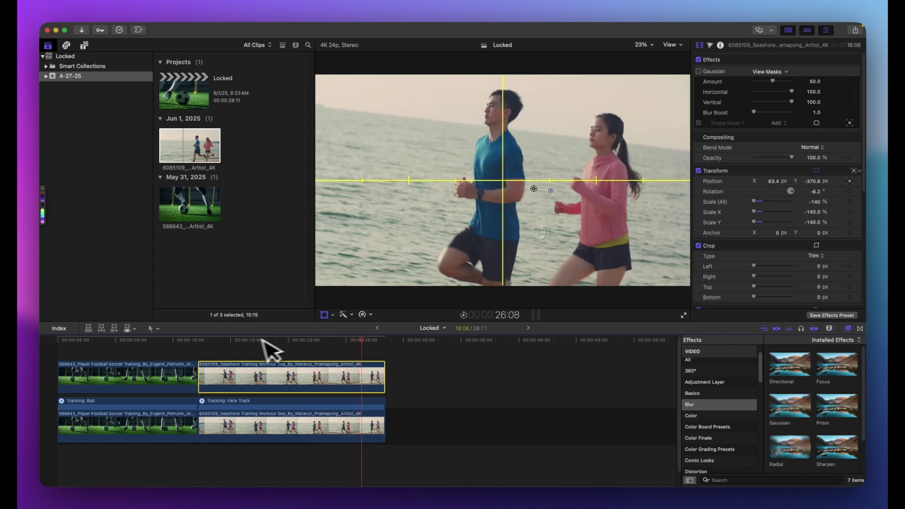
pyautogui.click(198, 337)
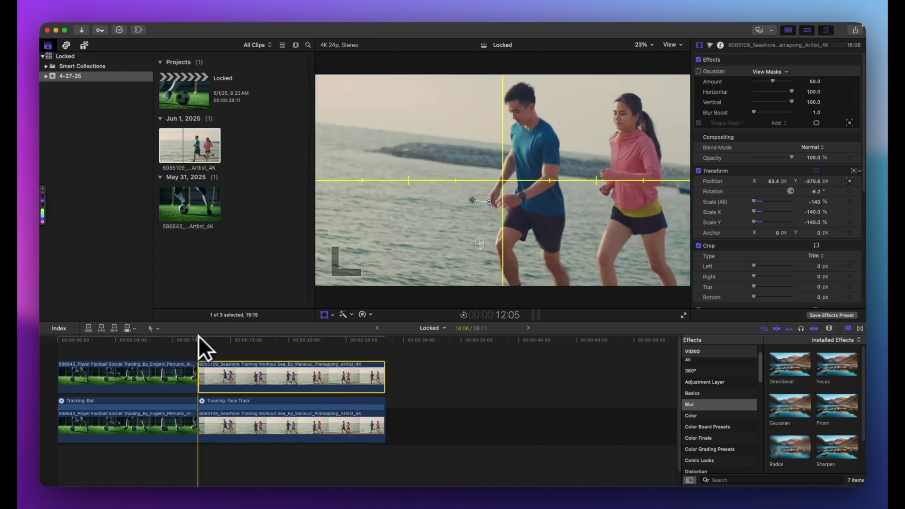
pyautogui.press('space')
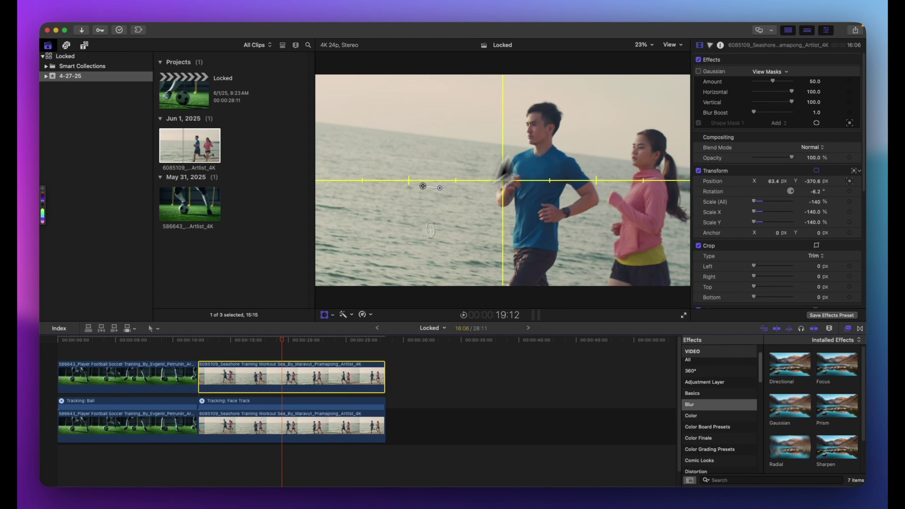
# - View the canvas at 12.5% and compare the frame bounds of the original and upper running clips while playing through the tracked motion
pyautogui.click(649, 44)
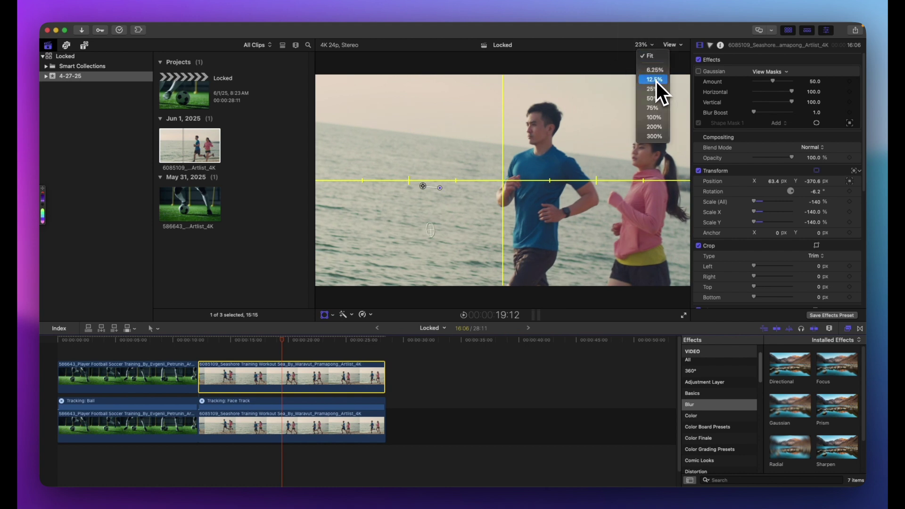
pyautogui.click(656, 81)
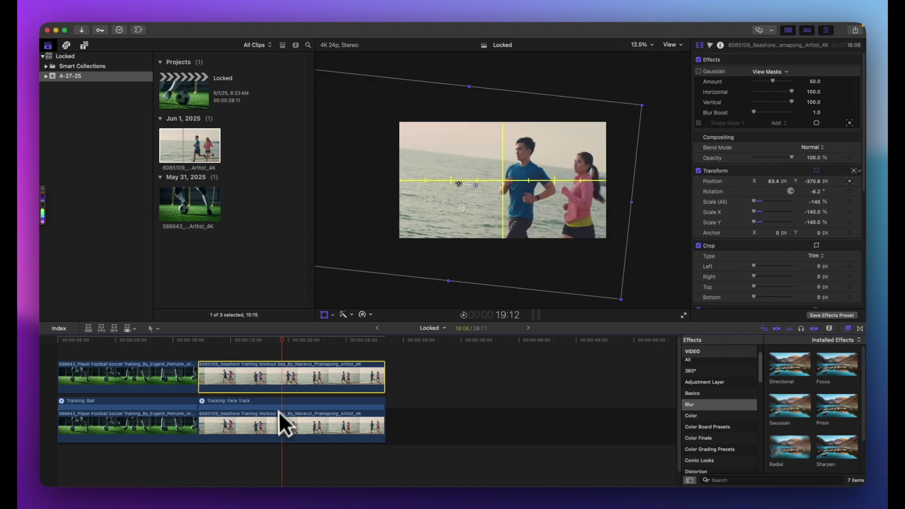
pyautogui.click(275, 430)
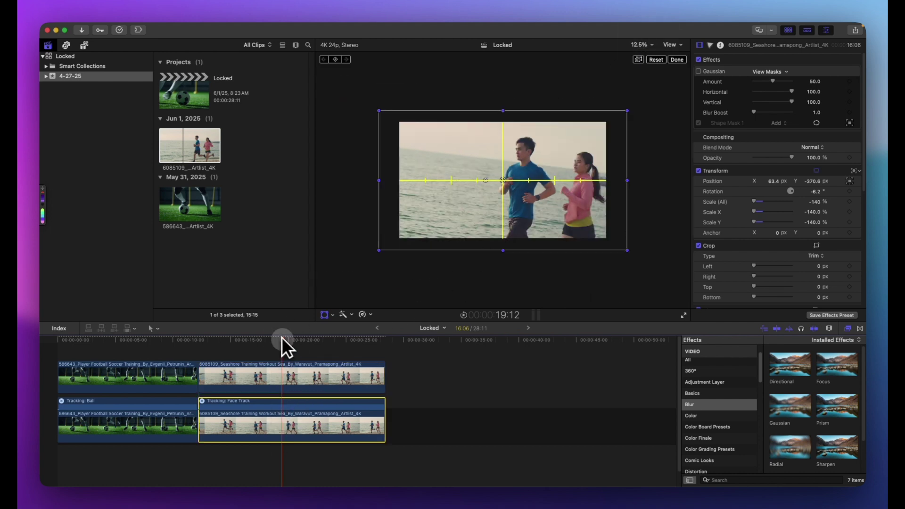
pyautogui.click(186, 335)
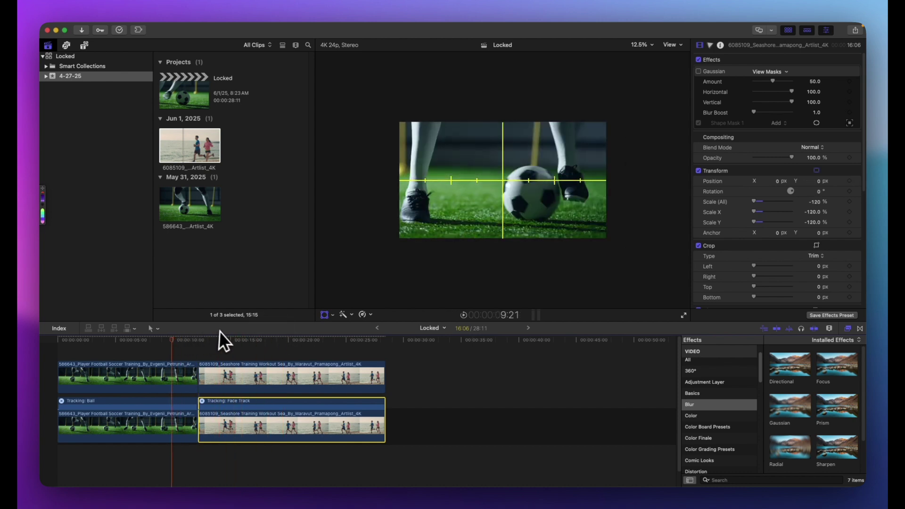
pyautogui.click(288, 369)
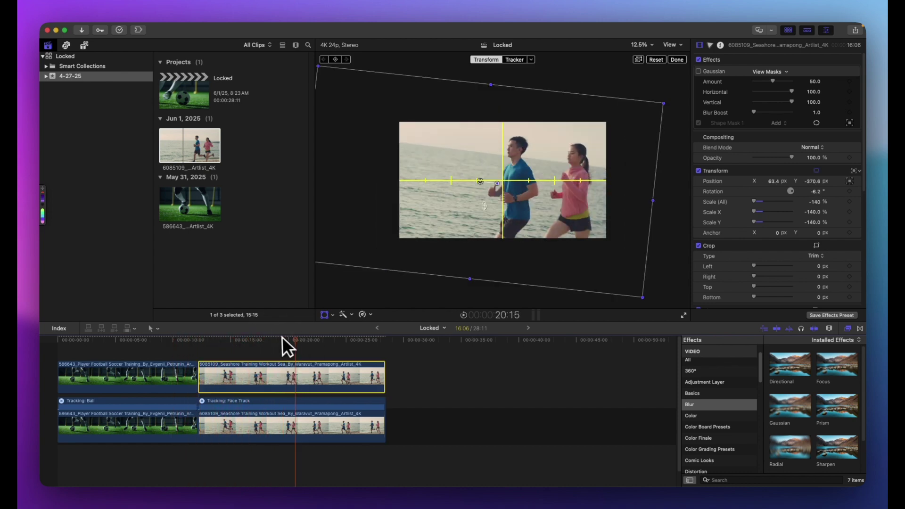
pyautogui.press('j')
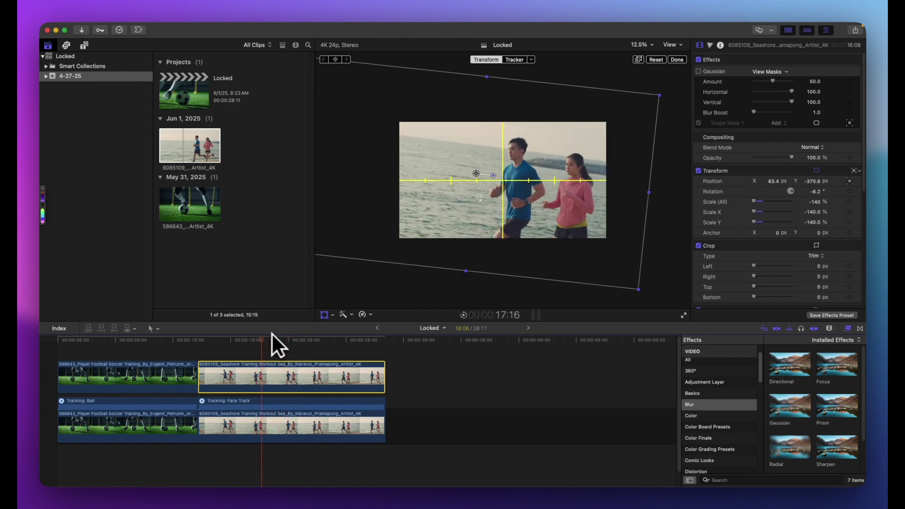
pyautogui.press('l')
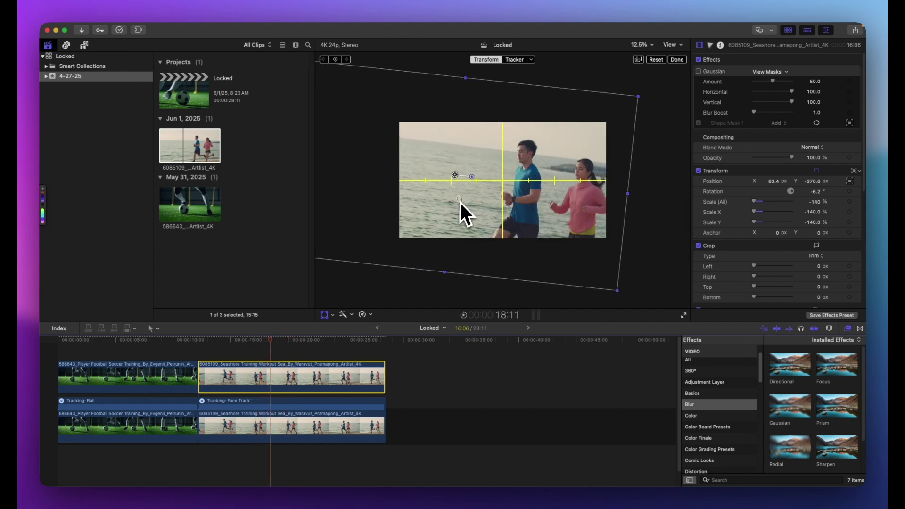